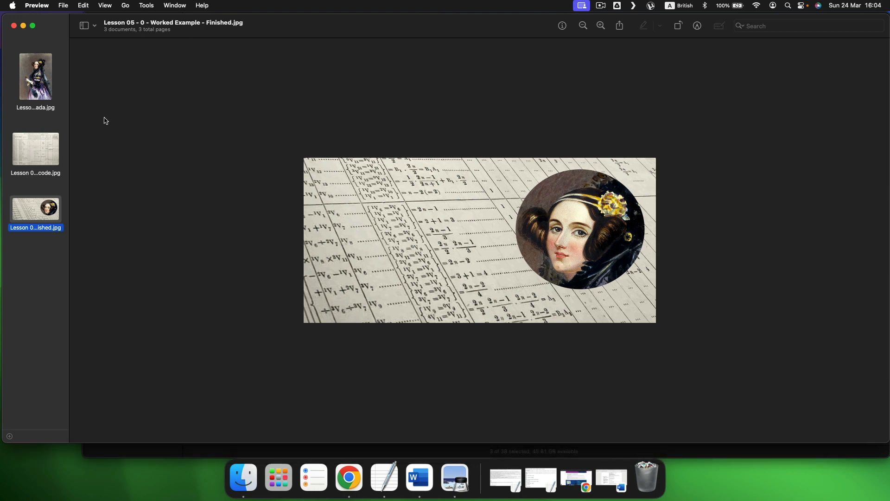
Step: Review the portrait, the code diagram and the finished banner for Lesson 05, closing the image viewer when done
{"action": "left_click", "coordinate": [26, 79]}
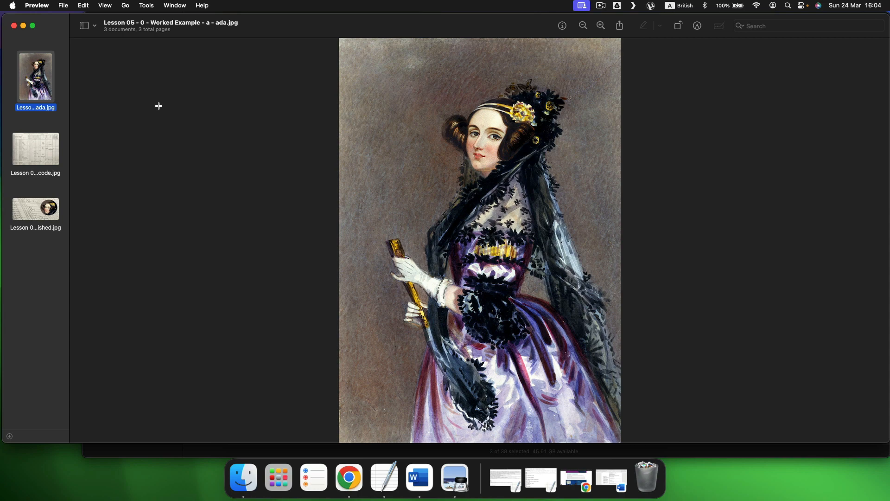
{"action": "left_click", "coordinate": [46, 152]}
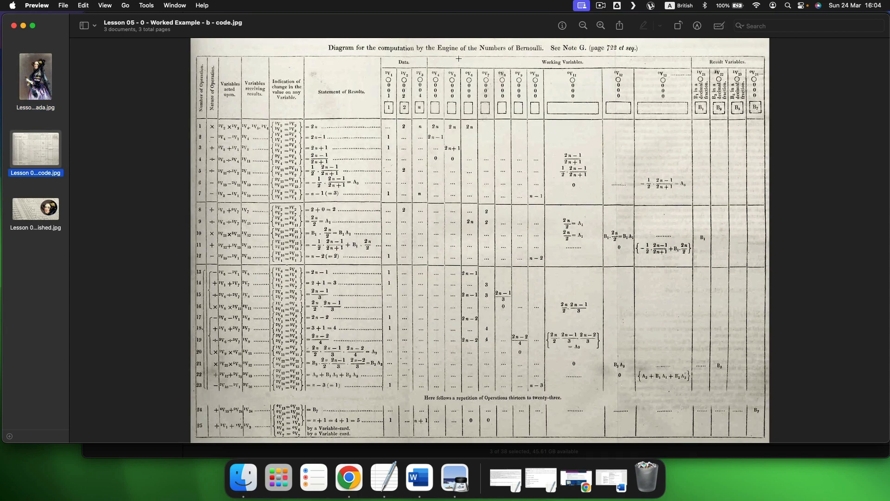
{"action": "left_click", "coordinate": [37, 208]}
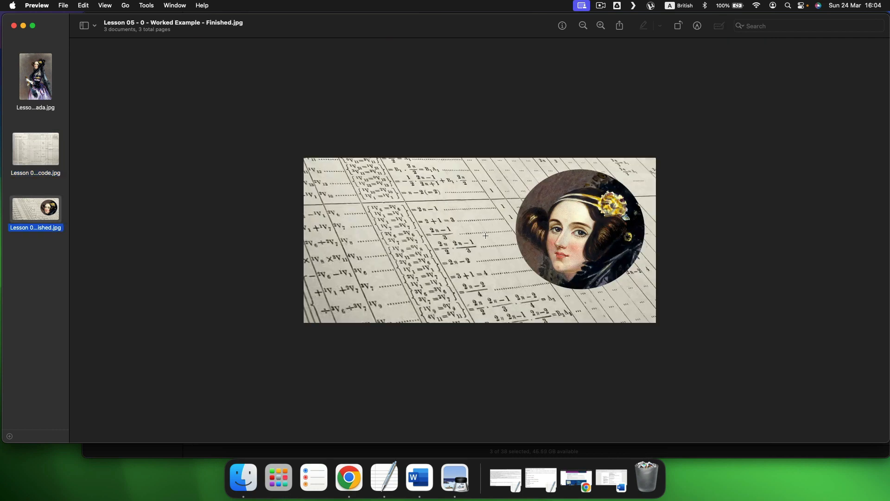
{"action": "key", "text": "super+q"}
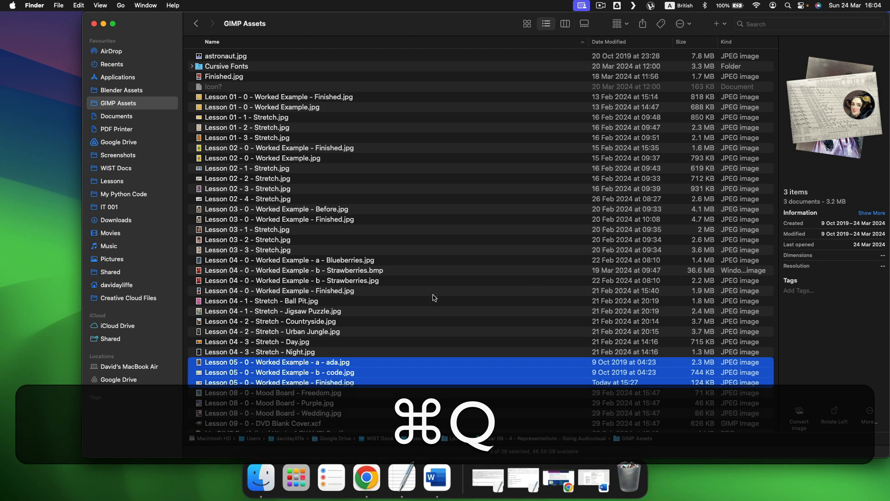
Step: Open "Lesson 05 - 0 - Worked Example - a - ada.jpg" from the GIMP Assets folder in GIMP
{"action": "right_click", "coordinate": [397, 363]}
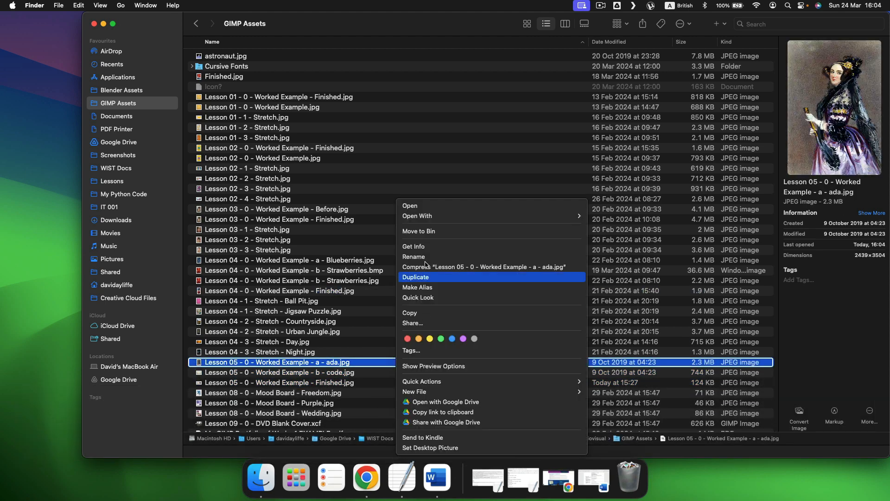
{"action": "mouse_move", "coordinate": [575, 216]}
{"action": "left_click", "coordinate": [615, 261]}
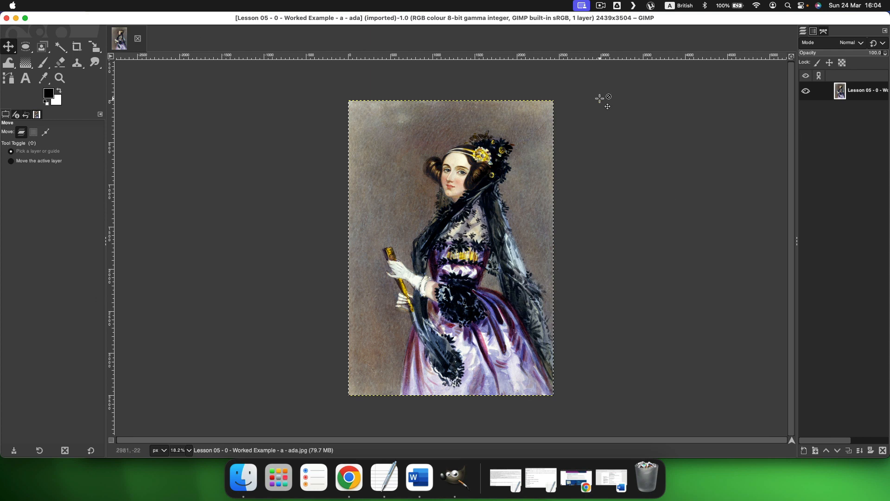
Step: Add an alpha channel to the portrait layer so that it supports transparency
{"action": "left_click", "coordinate": [203, 5]}
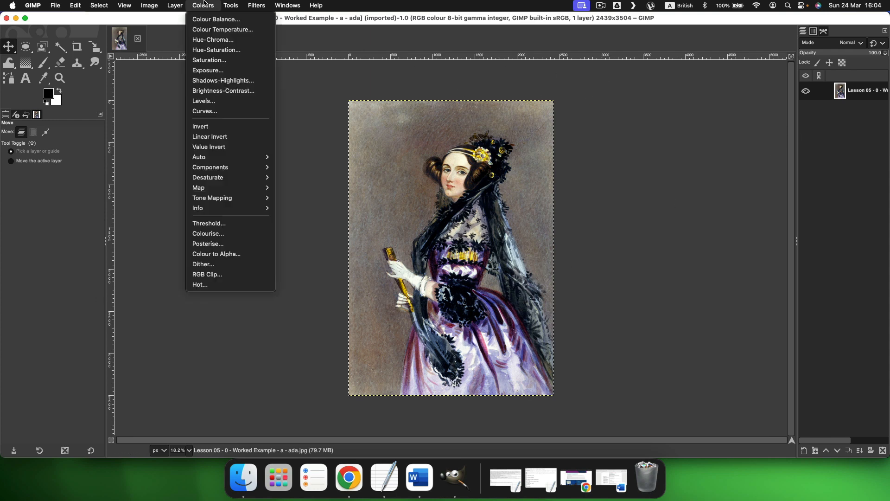
{"action": "mouse_move", "coordinate": [288, 5]}
{"action": "left_click", "coordinate": [239, 110]}
{"action": "left_click", "coordinate": [175, 5]}
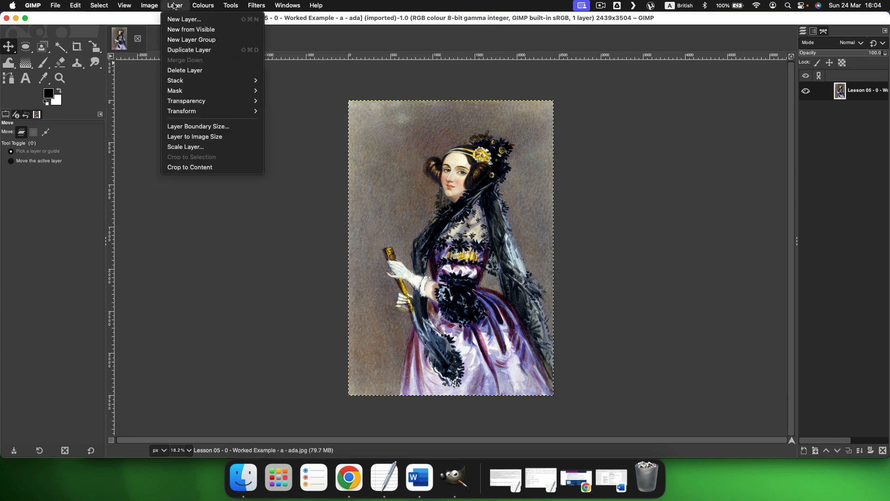
{"action": "mouse_move", "coordinate": [188, 113]}
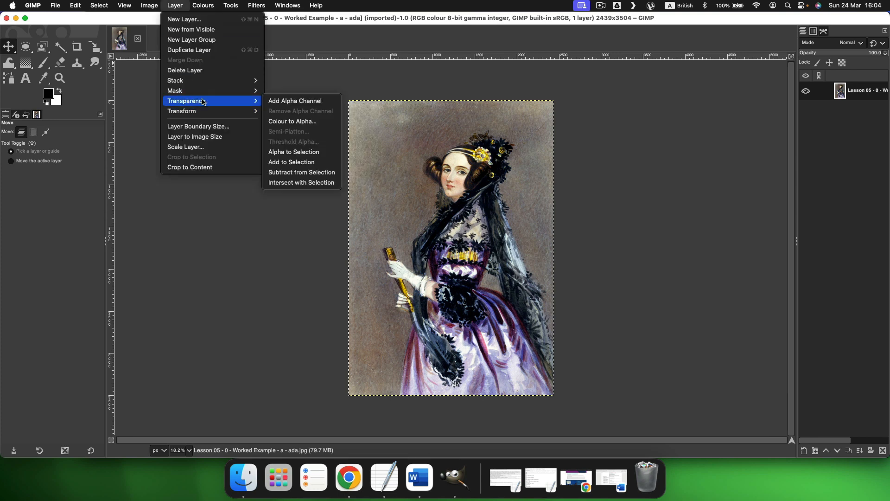
{"action": "left_click", "coordinate": [308, 105]}
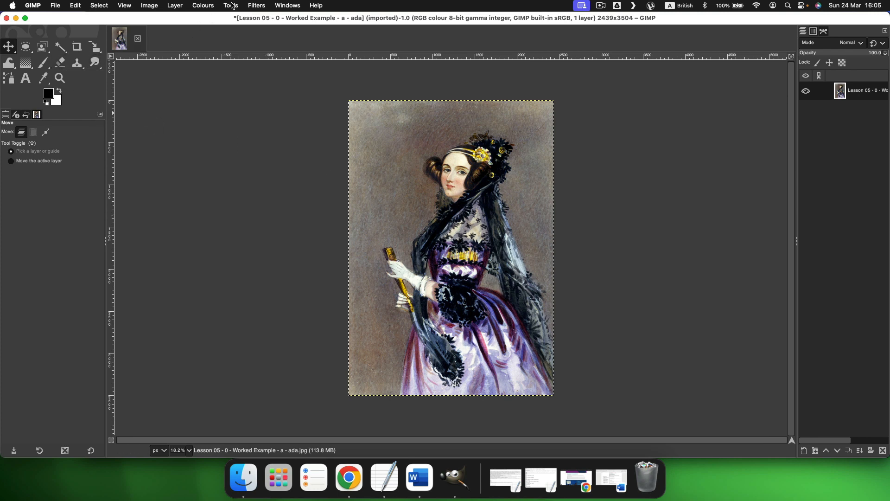
Step: Zoom the portrait to 50% around the woman's head and activate the Ellipse Select tool
{"action": "left_click", "coordinate": [190, 454]}
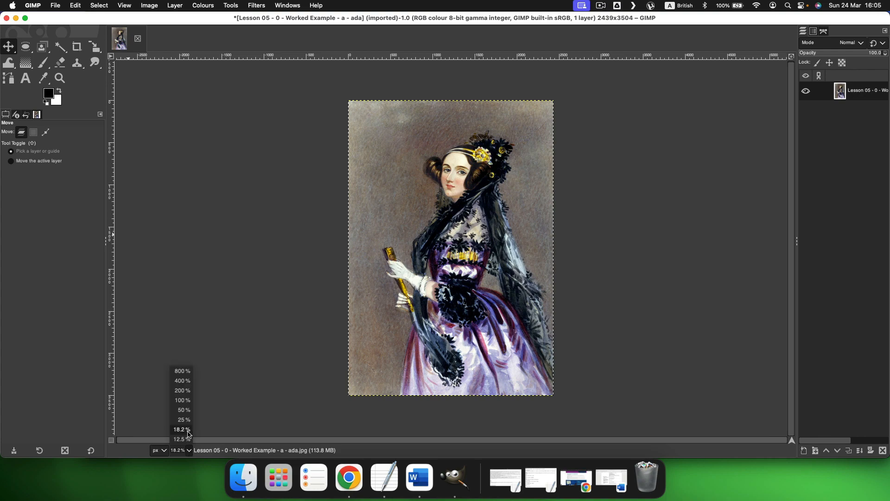
{"action": "left_click", "coordinate": [178, 413]}
{"action": "scroll", "coordinate": [286, 128], "scroll_direction": "up", "scroll_amount": 5}
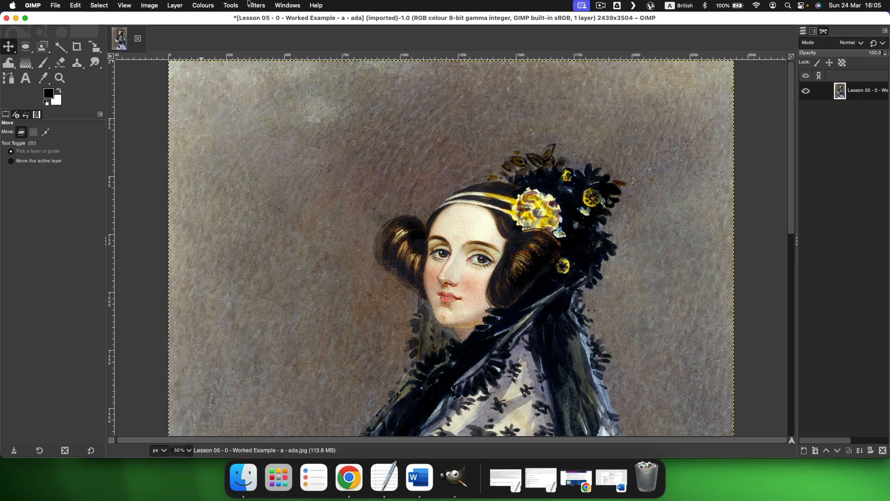
{"action": "left_click", "coordinate": [231, 6]}
{"action": "mouse_move", "coordinate": [260, 19]}
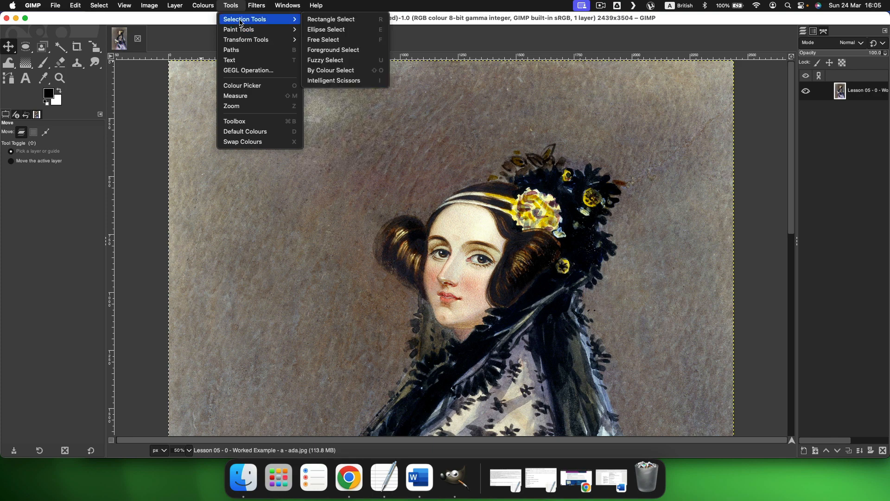
{"action": "left_click", "coordinate": [333, 30]}
{"action": "left_click_drag", "start_coordinate": [221, 90], "coordinate": [368, 115]}
{"action": "mouse_move", "coordinate": [317, 184]}
{"action": "left_mouse_down"}
{"action": "mouse_move", "coordinate": [279, 223]}
{"action": "mouse_move", "coordinate": [240, 232]}
{"action": "mouse_move", "coordinate": [312, 180]}
{"action": "left_mouse_up"}
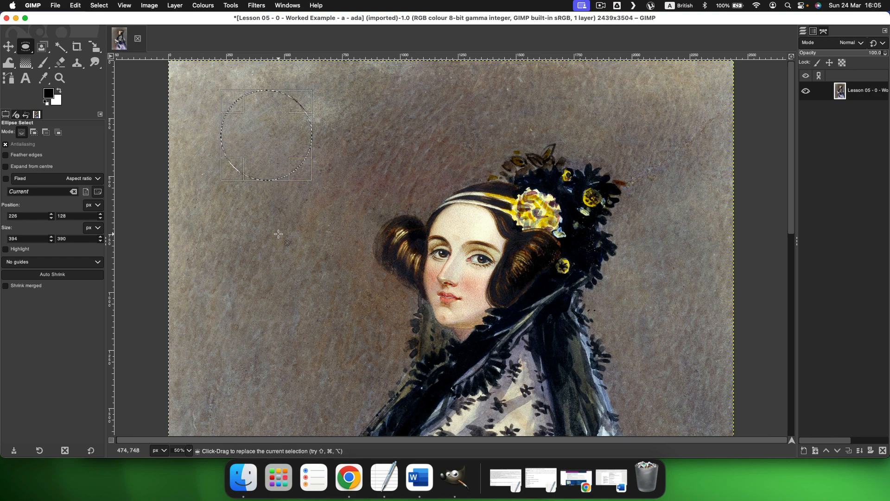
{"action": "left_click", "coordinate": [280, 234]}
{"action": "left_click_drag", "start_coordinate": [221, 101], "coordinate": [262, 210]}
{"action": "key", "text": "shift"}
{"action": "key", "text": "shift"}
{"action": "key", "text": "Escape"}
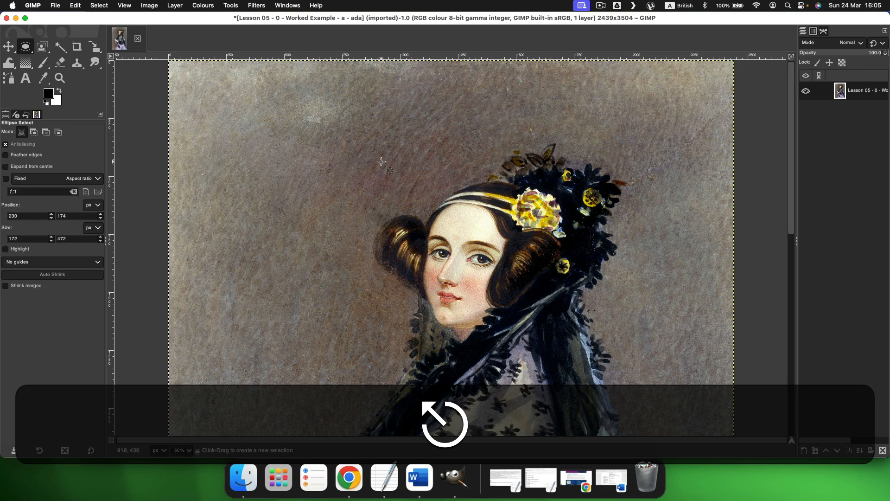
Step: Draw a perfectly circular selection of about 968 by 968 px around the woman's face and headdress
{"action": "left_click_drag", "start_coordinate": [378, 149], "coordinate": [602, 350]}
{"action": "key", "text": "shift"}
{"action": "key", "text": "shift"}
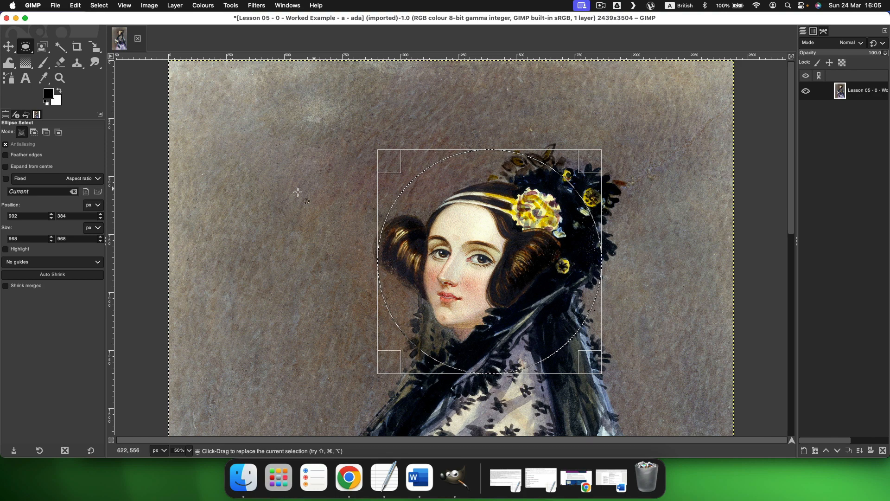
Step: Invert the circular selection and clear everything outside the circle to transparency
{"action": "left_click", "coordinate": [99, 5]}
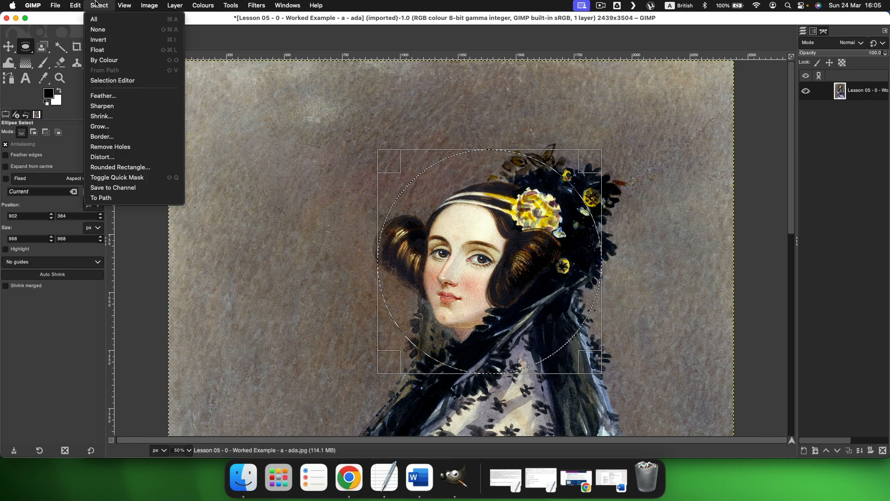
{"action": "left_click", "coordinate": [101, 41]}
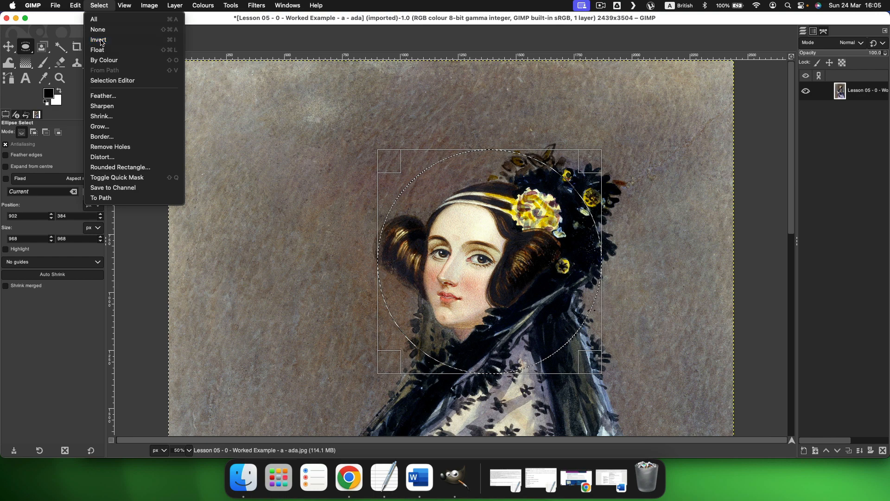
{"action": "left_click", "coordinate": [76, 5]}
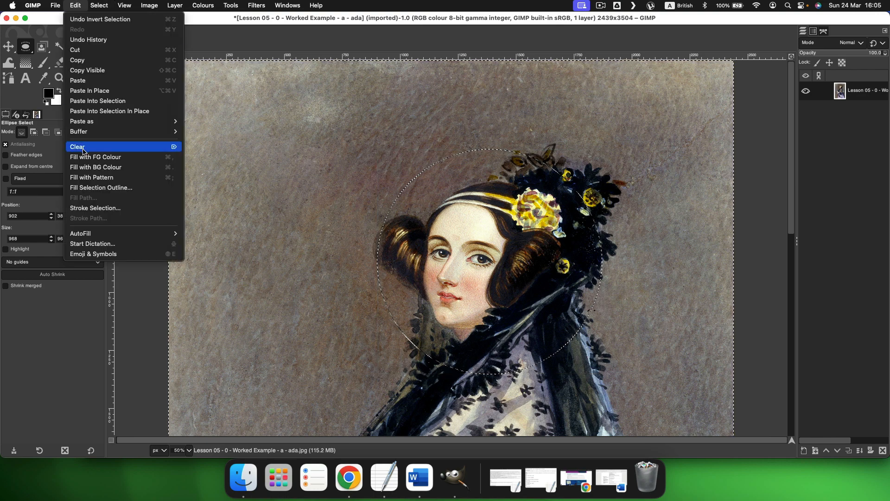
{"action": "left_click", "coordinate": [81, 145]}
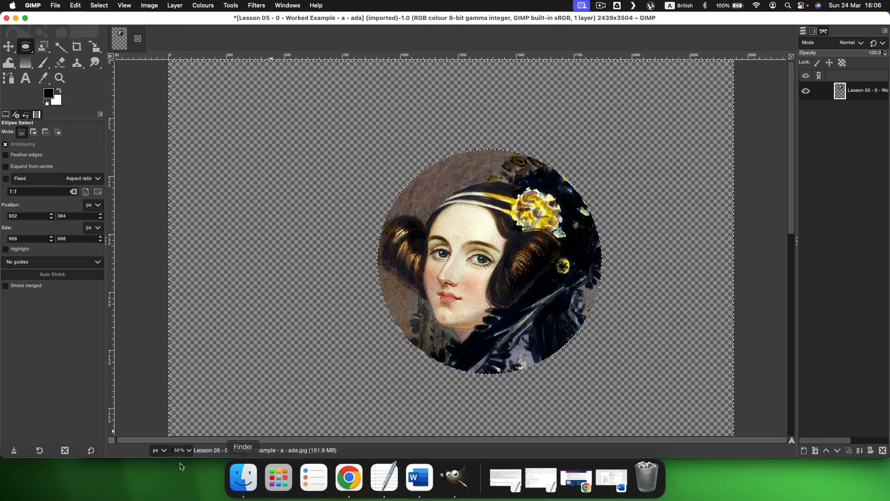
{"action": "left_click", "coordinate": [190, 452]}
{"action": "left_click", "coordinate": [184, 420]}
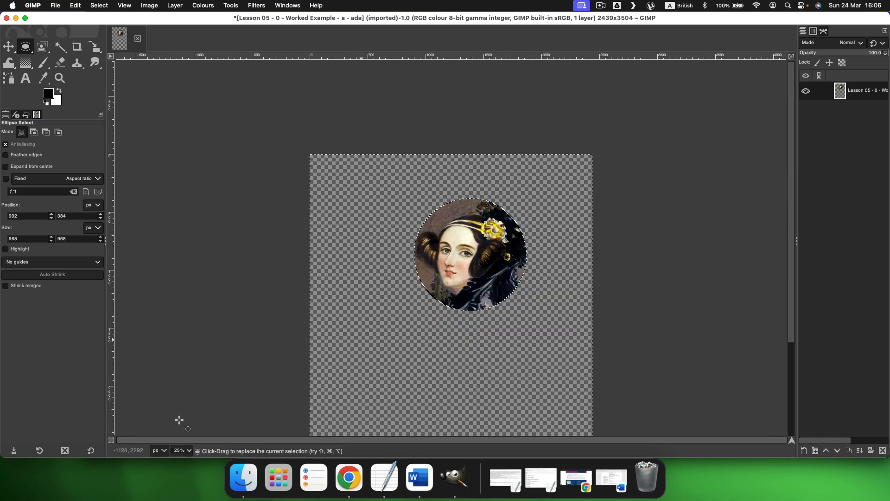
{"action": "scroll", "coordinate": [311, 310], "scroll_direction": "down", "scroll_amount": 5}
{"action": "scroll", "coordinate": [310, 309], "scroll_direction": "up", "scroll_amount": 2}
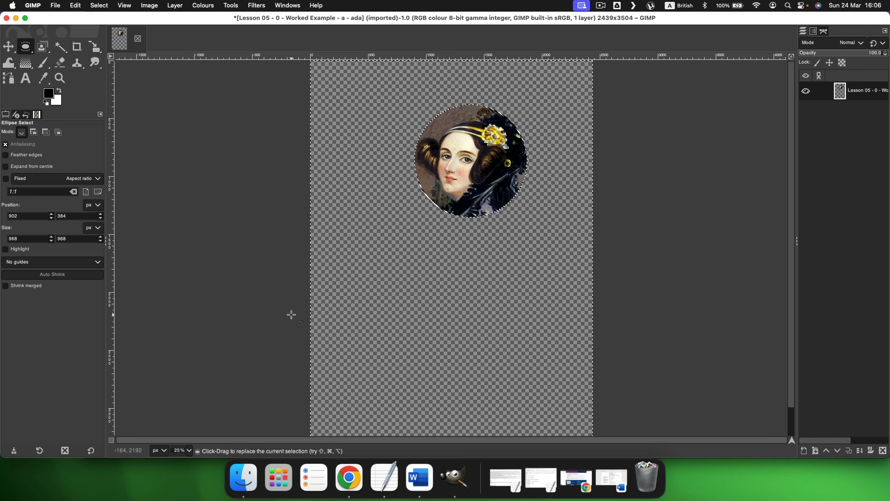
Step: Switch to Finder and open "Lesson 05 - 0 - Worked Example - b - code.jpg" in GIMP
{"action": "left_click", "coordinate": [55, 7]}
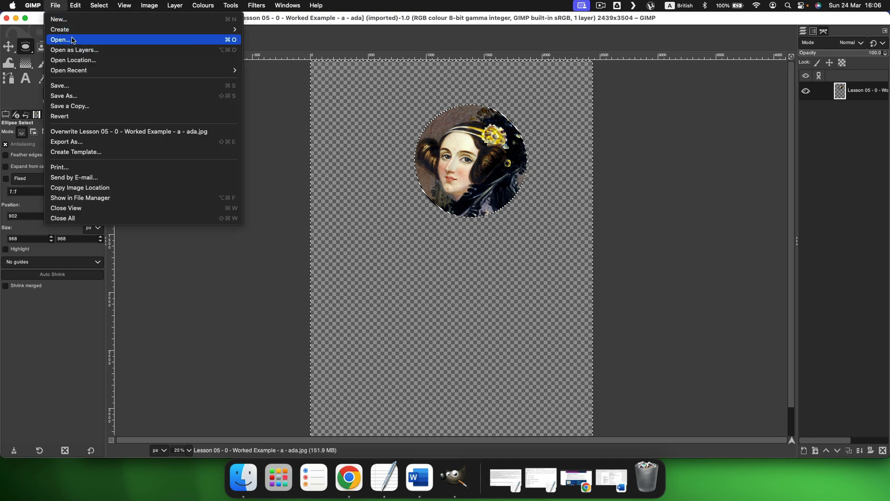
{"action": "left_click", "coordinate": [247, 344]}
{"action": "left_click", "coordinate": [244, 477]}
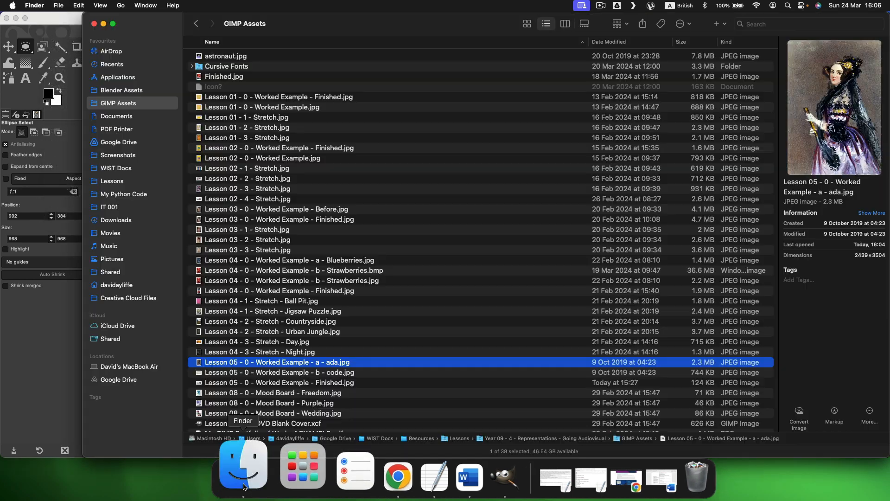
{"action": "left_click", "coordinate": [338, 373]}
{"action": "right_click", "coordinate": [341, 374]}
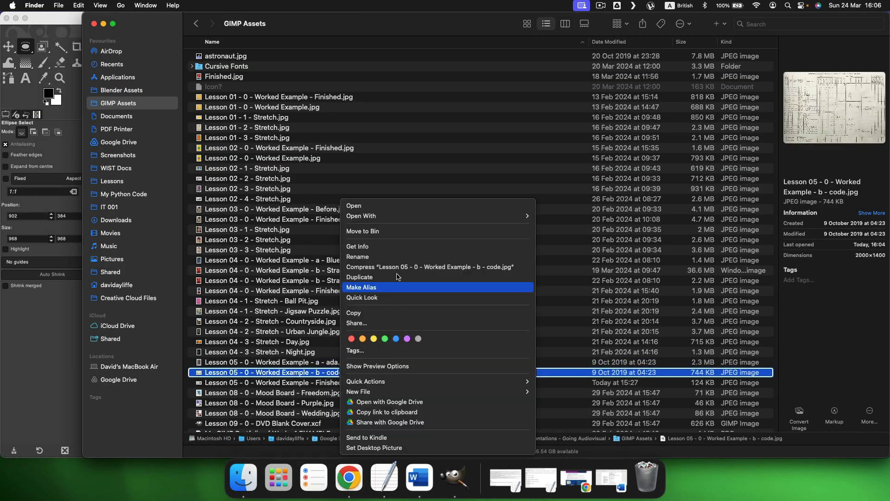
{"action": "mouse_move", "coordinate": [399, 216]}
{"action": "left_click", "coordinate": [568, 262]}
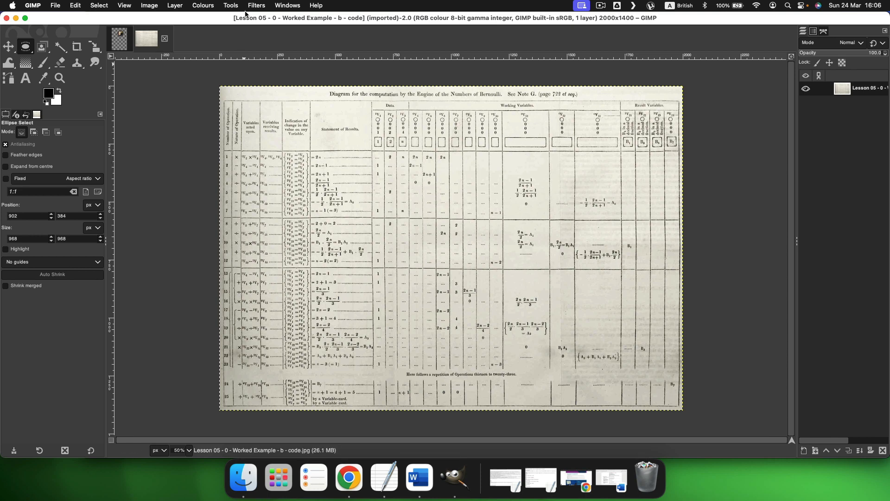
Step: Start a Perspective transform on the code diagram and pull both its lower corners up and slightly outward
{"action": "left_click", "coordinate": [230, 6]}
{"action": "mouse_move", "coordinate": [250, 41]}
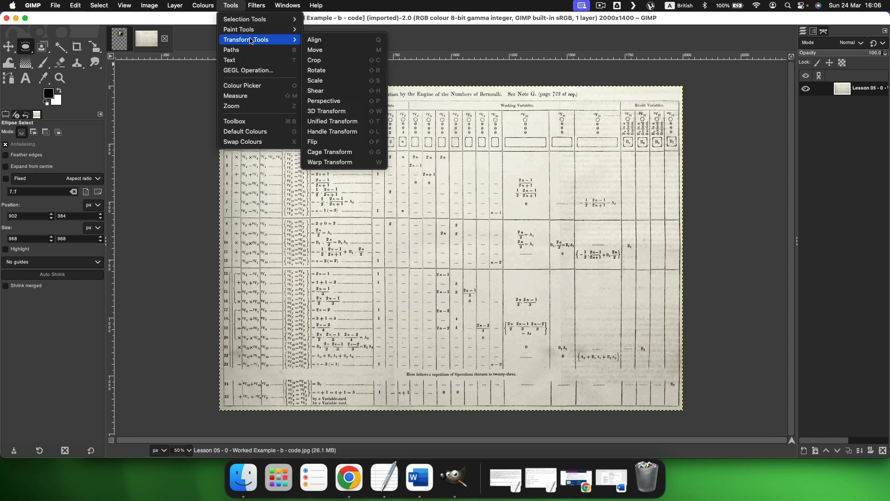
{"action": "left_click", "coordinate": [355, 103]}
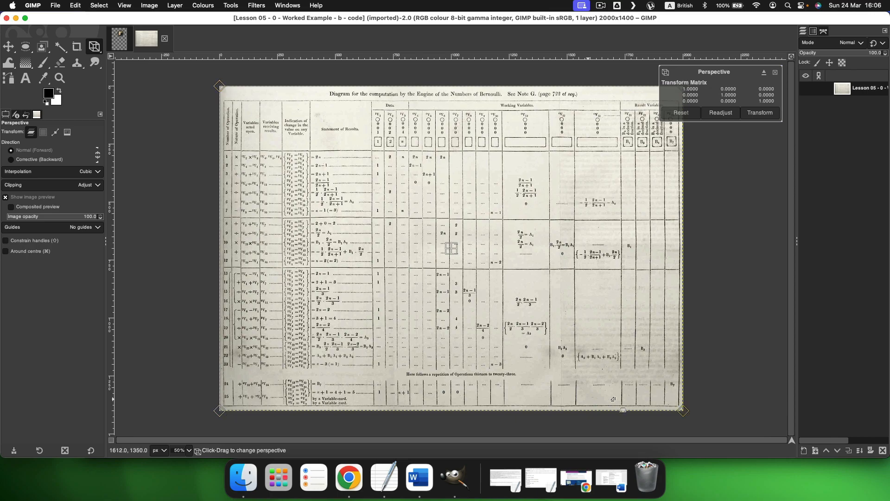
{"action": "left_click_drag", "start_coordinate": [681, 410], "coordinate": [701, 381]}
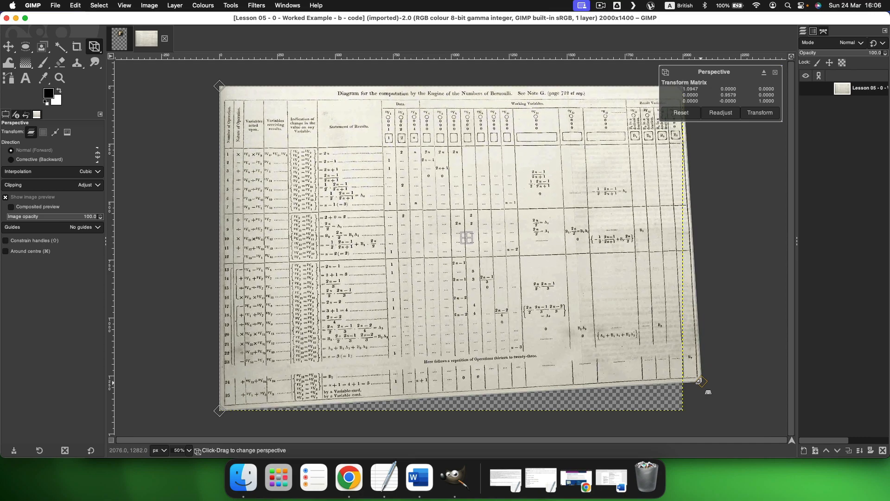
{"action": "left_click_drag", "start_coordinate": [223, 407], "coordinate": [213, 391]}
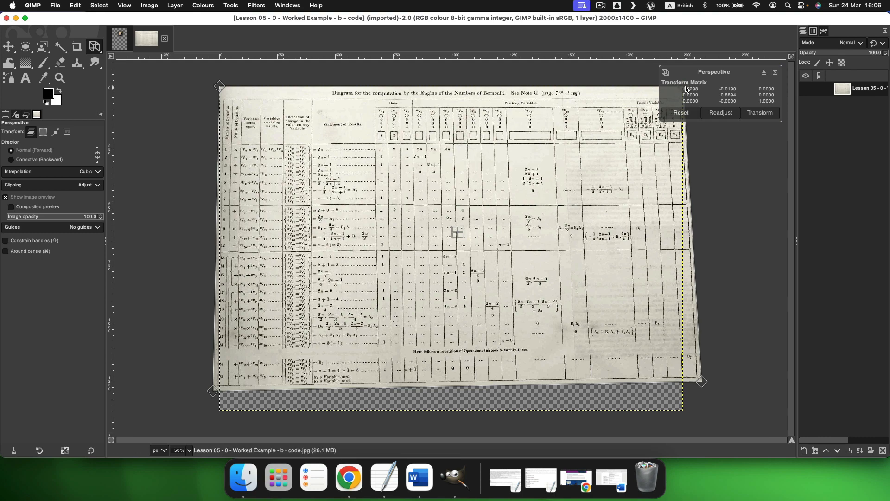
Step: Pull the diagram's upper-right corner well inward and down, and apply the perspective transform
{"action": "left_click", "coordinate": [189, 449]}
{"action": "left_click", "coordinate": [181, 419]}
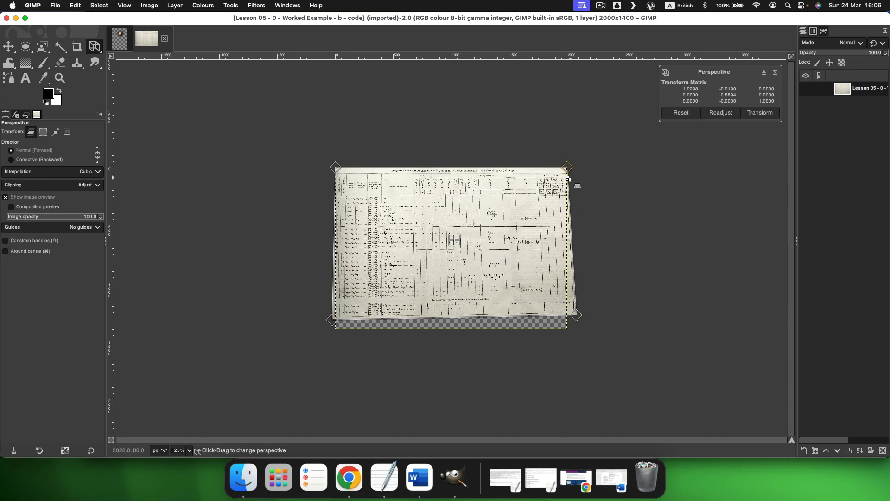
{"action": "left_click_drag", "start_coordinate": [567, 167], "coordinate": [494, 211]}
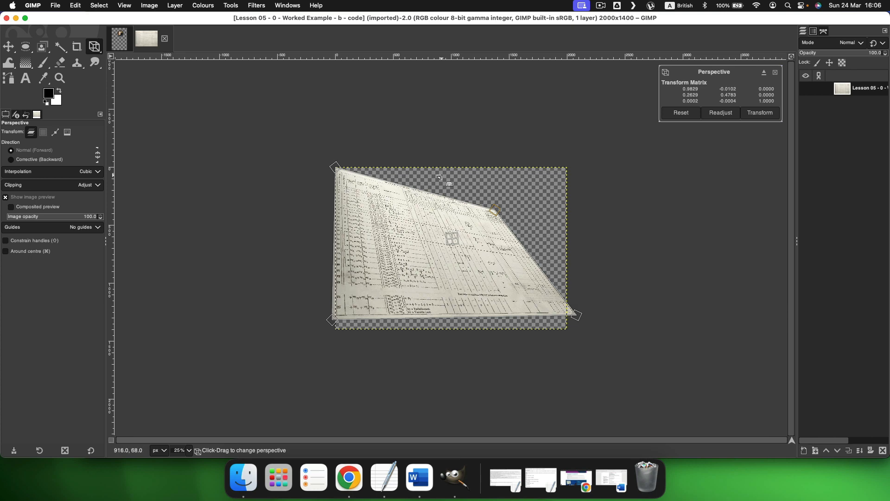
{"action": "left_click_drag", "start_coordinate": [325, 169], "coordinate": [335, 168]}
{"action": "key", "text": "Return"}
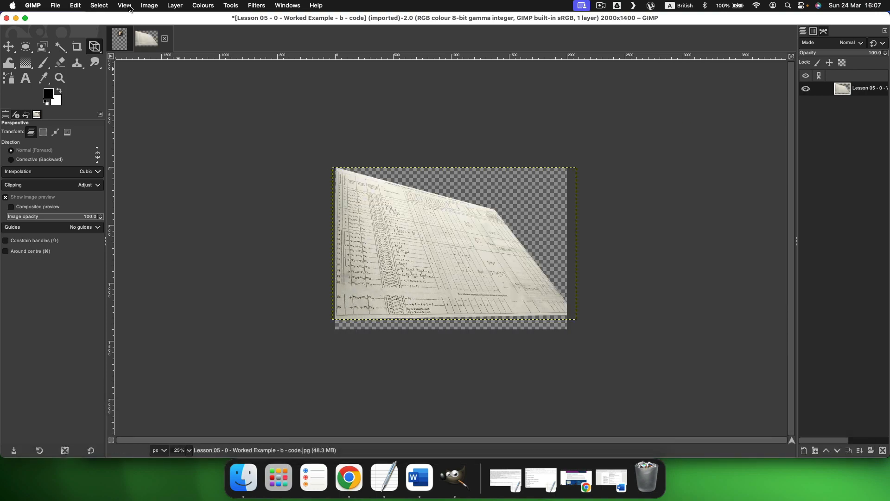
{"action": "key", "text": "Return"}
Step: Switch back to the portrait image with the circular cut-out
{"action": "left_click", "coordinate": [103, 8]}
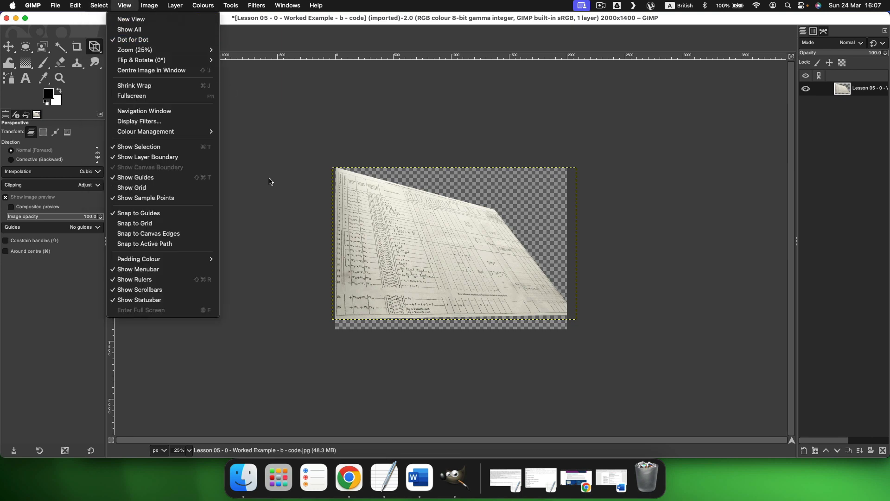
{"action": "key", "text": "Escape"}
{"action": "left_click", "coordinate": [120, 41]}
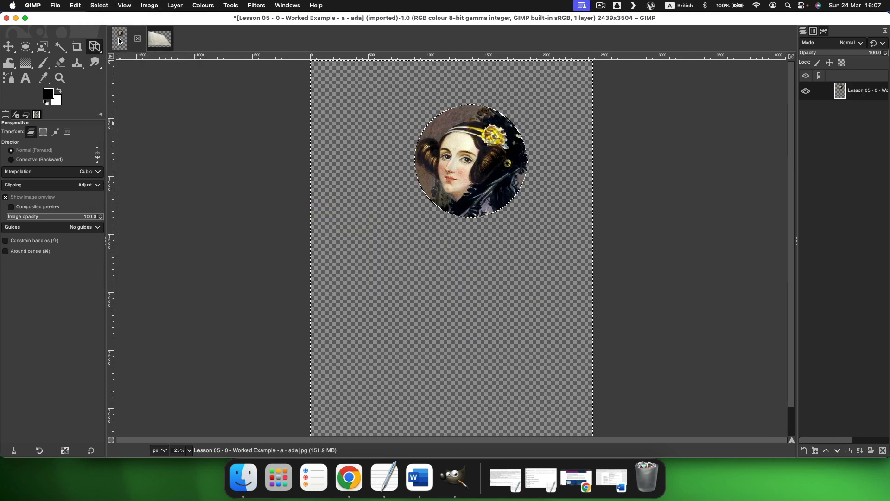
Step: Copy the circular portrait layer into the code diagram image and move it down onto the middle of the diagram
{"action": "left_click", "coordinate": [160, 39]}
{"action": "left_click", "coordinate": [121, 40]}
{"action": "left_click", "coordinate": [159, 40]}
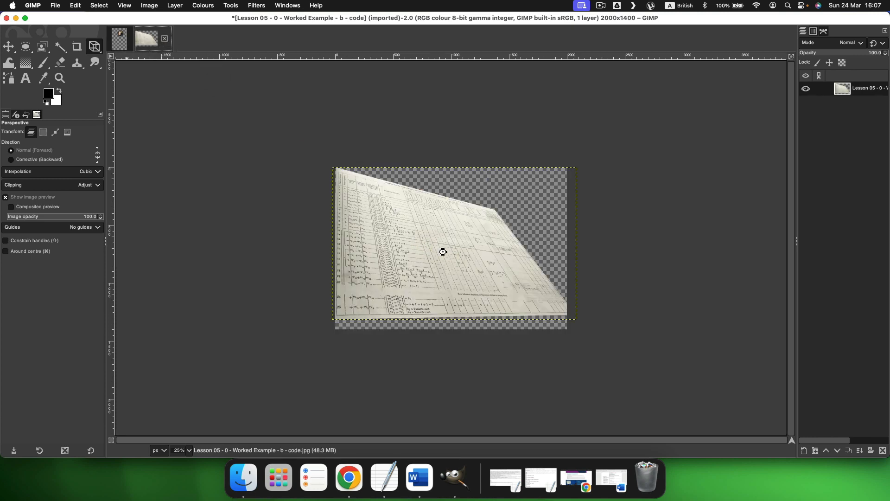
{"action": "left_click_drag", "start_coordinate": [444, 251], "coordinate": [447, 251]}
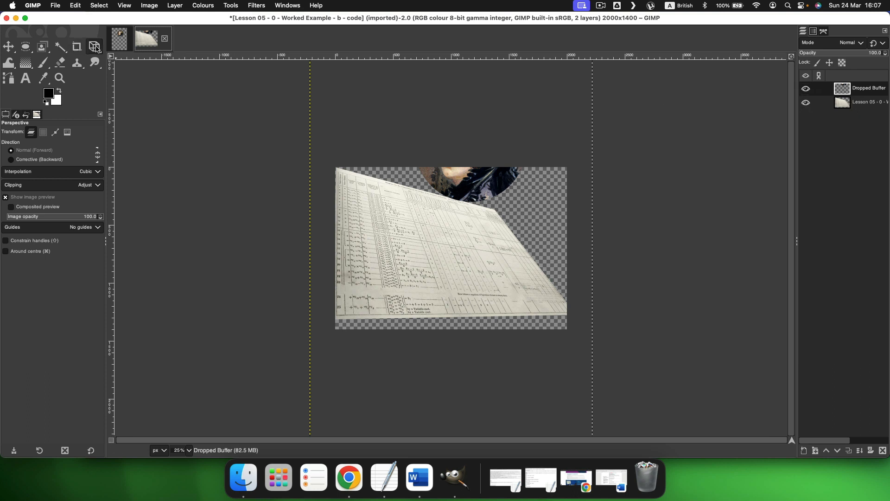
{"action": "left_click", "coordinate": [8, 48]}
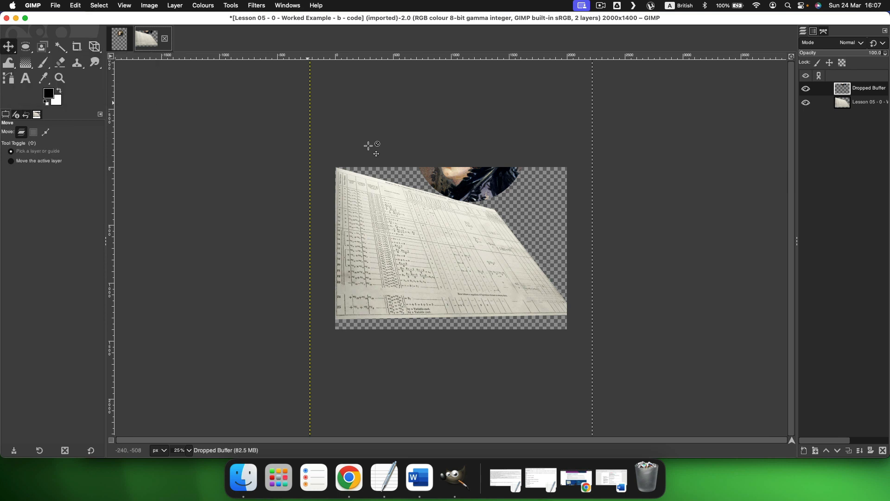
{"action": "left_click_drag", "start_coordinate": [459, 180], "coordinate": [442, 290]}
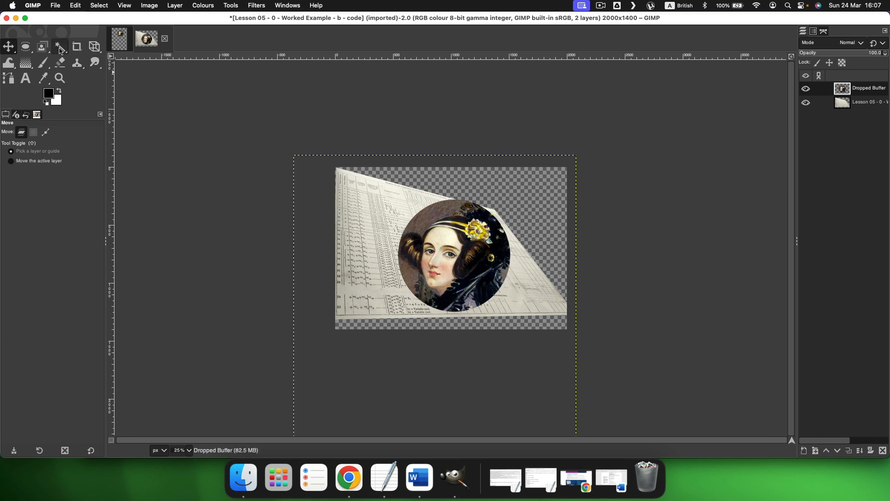
Step: Scale the portrait layer down to about 1387 × 1992 px and move it back over the right half of the diagram
{"action": "left_click", "coordinate": [231, 6]}
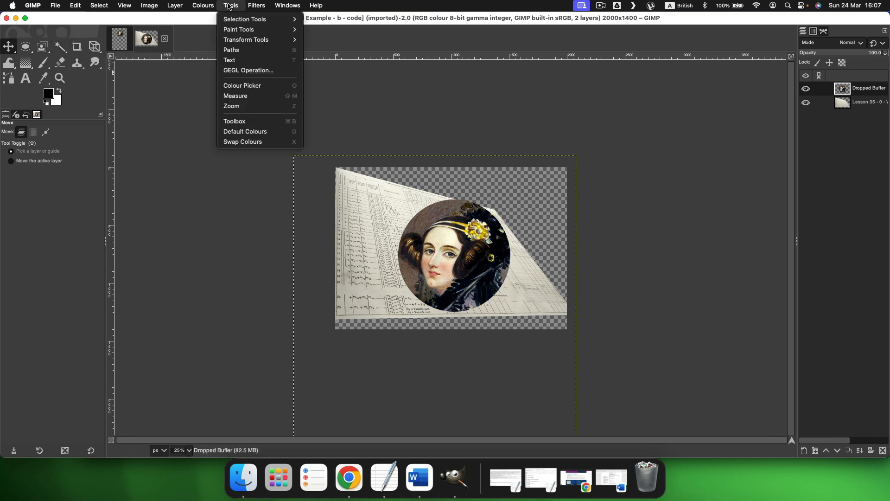
{"action": "mouse_move", "coordinate": [248, 41]}
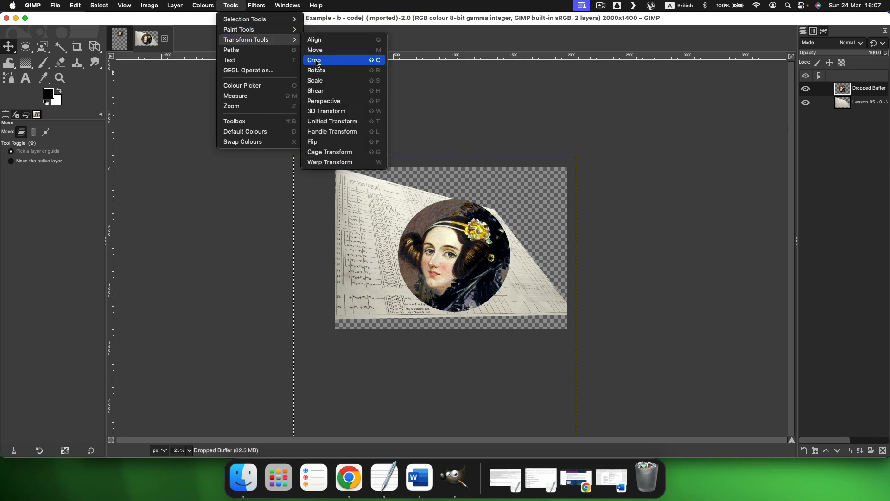
{"action": "left_click", "coordinate": [315, 81]}
{"action": "left_click", "coordinate": [343, 173]}
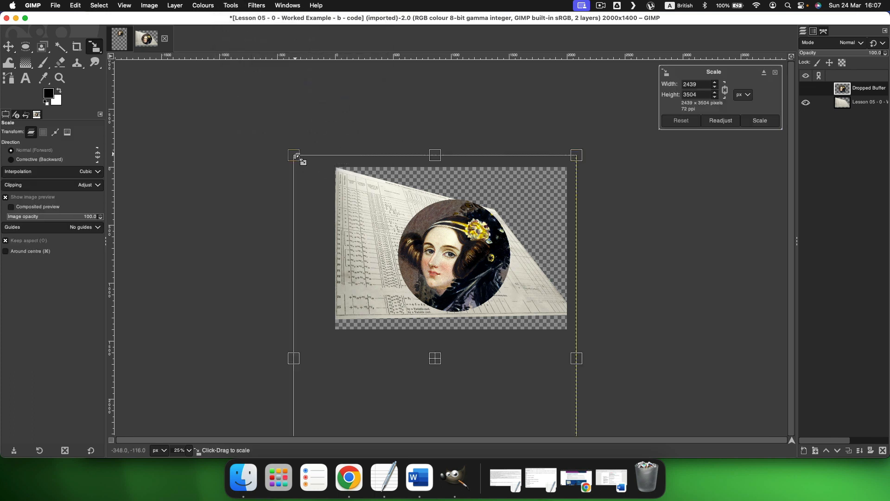
{"action": "left_click_drag", "start_coordinate": [294, 157], "coordinate": [488, 350]}
{"action": "key", "text": "m"}
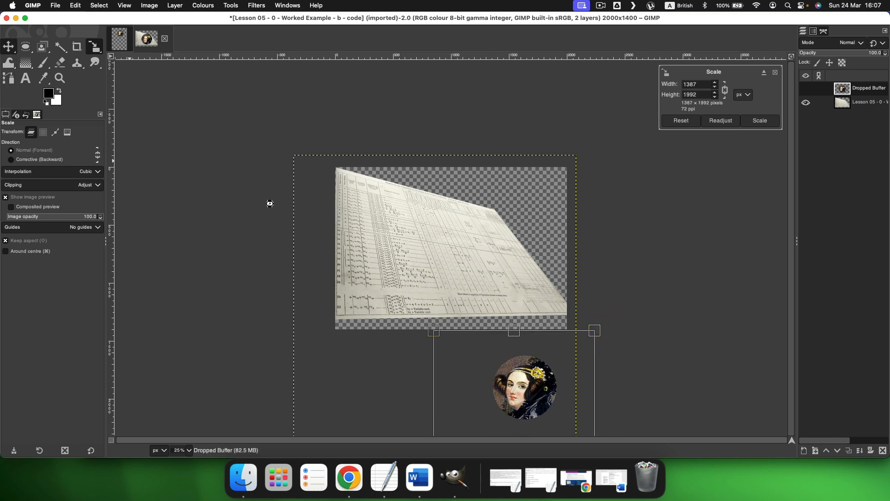
{"action": "left_click_drag", "start_coordinate": [529, 391], "coordinate": [481, 266]}
Step: Examine the portrait and the diagram's detail at 100% zoom, and return to a 50% view of the whole composition
{"action": "left_click", "coordinate": [190, 451]}
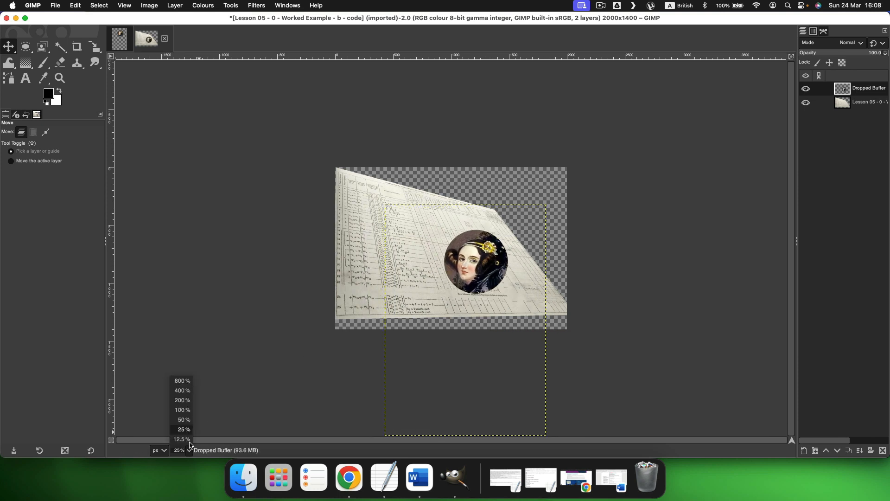
{"action": "left_click", "coordinate": [185, 412]}
{"action": "scroll", "coordinate": [279, 351], "scroll_direction": "down", "scroll_amount": 3}
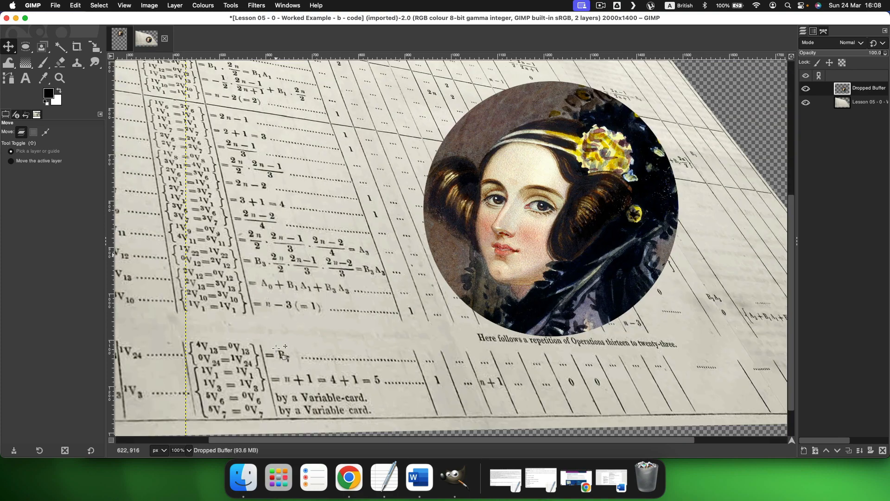
{"action": "scroll", "coordinate": [279, 351], "scroll_direction": "up", "scroll_amount": 8}
{"action": "scroll", "coordinate": [278, 352], "scroll_direction": "left", "scroll_amount": 4}
{"action": "scroll", "coordinate": [278, 351], "scroll_direction": "down", "scroll_amount": 3}
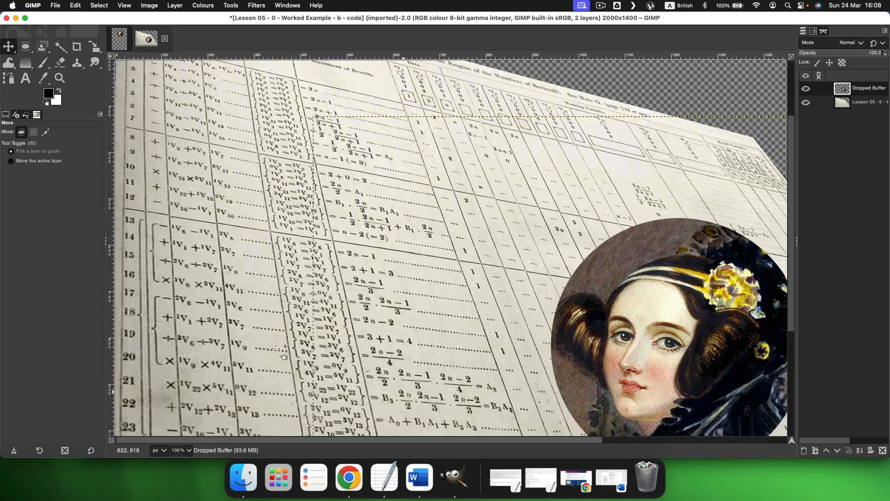
{"action": "key", "text": "Return"}
{"action": "left_click", "coordinate": [95, 8]}
{"action": "left_click", "coordinate": [286, 290]}
{"action": "left_click", "coordinate": [190, 452]}
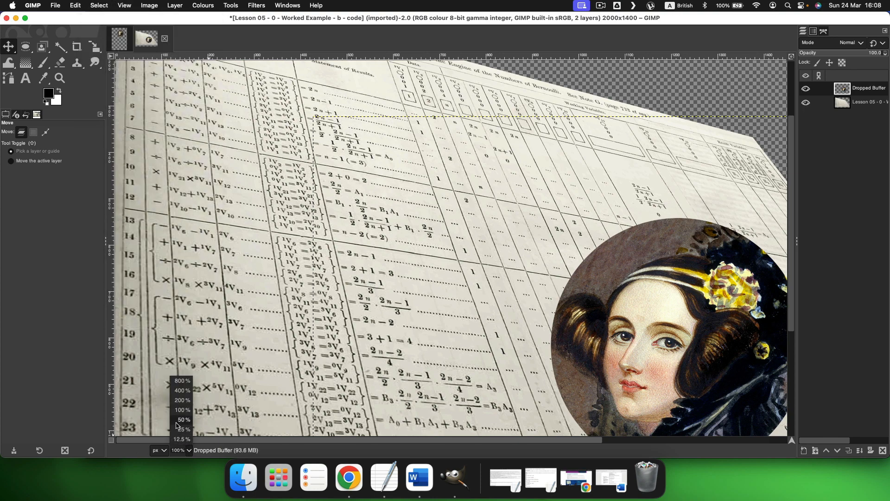
{"action": "left_click", "coordinate": [178, 427]}
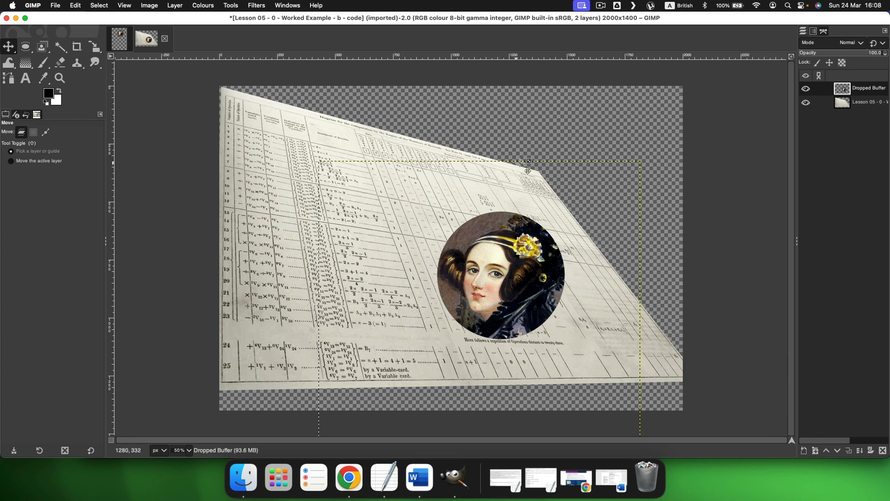
{"action": "left_click", "coordinate": [78, 48]}
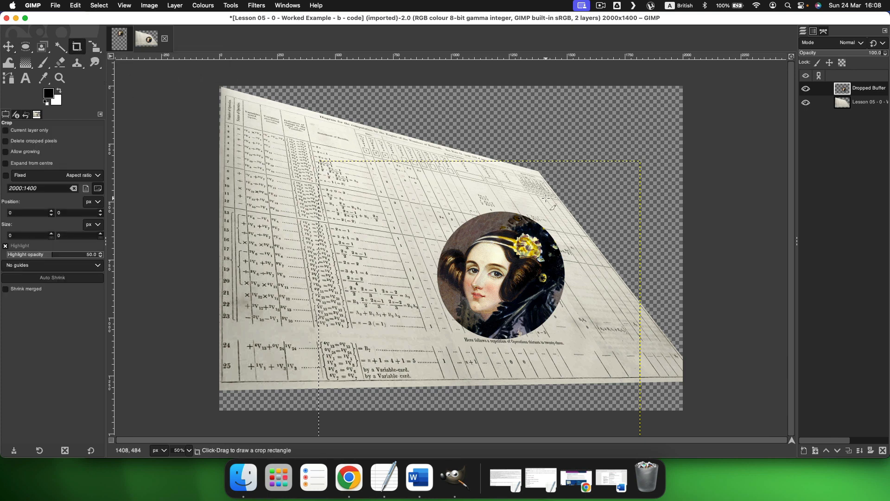
{"action": "left_click_drag", "start_coordinate": [557, 203], "coordinate": [264, 340]}
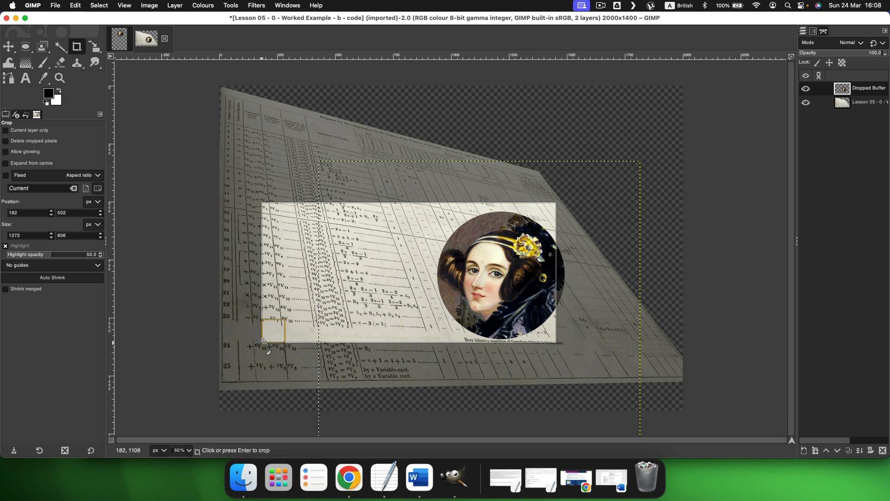
{"action": "key", "text": "super+z"}
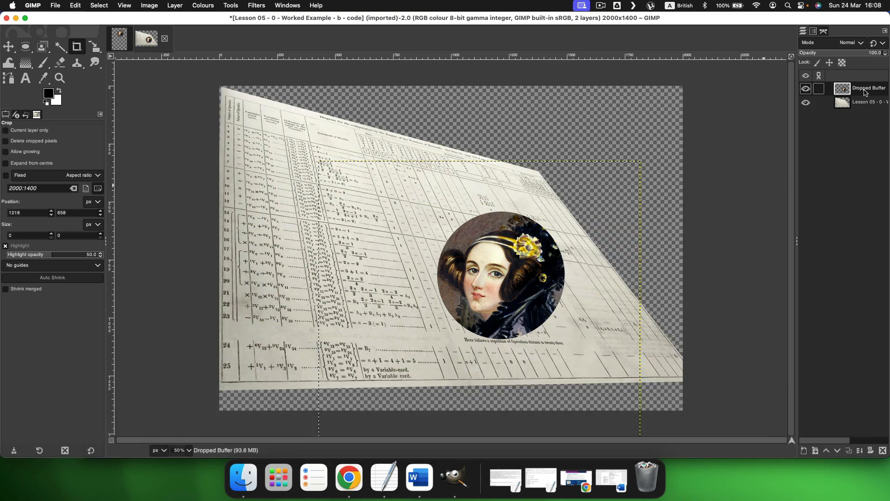
Step: Scale the portrait layer down further to about 1063 × 1527 px and move it up and left onto the diagram
{"action": "left_click", "coordinate": [231, 6]}
{"action": "mouse_move", "coordinate": [273, 40]}
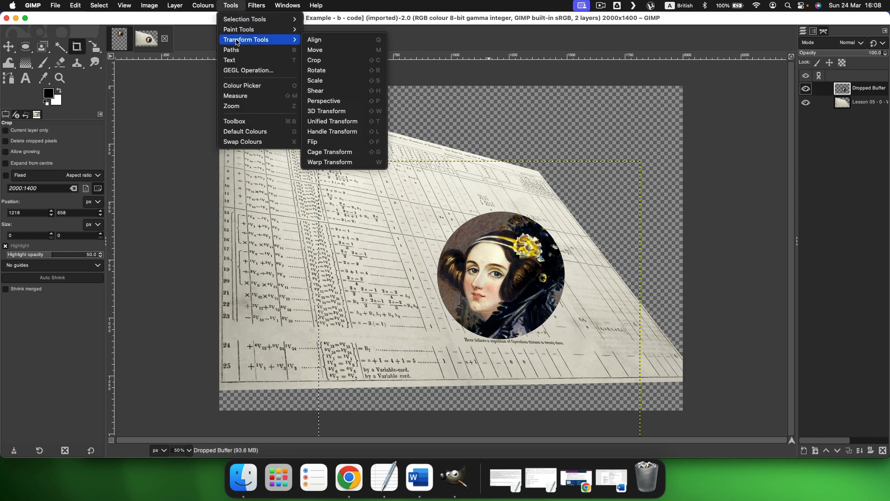
{"action": "left_click", "coordinate": [318, 82]}
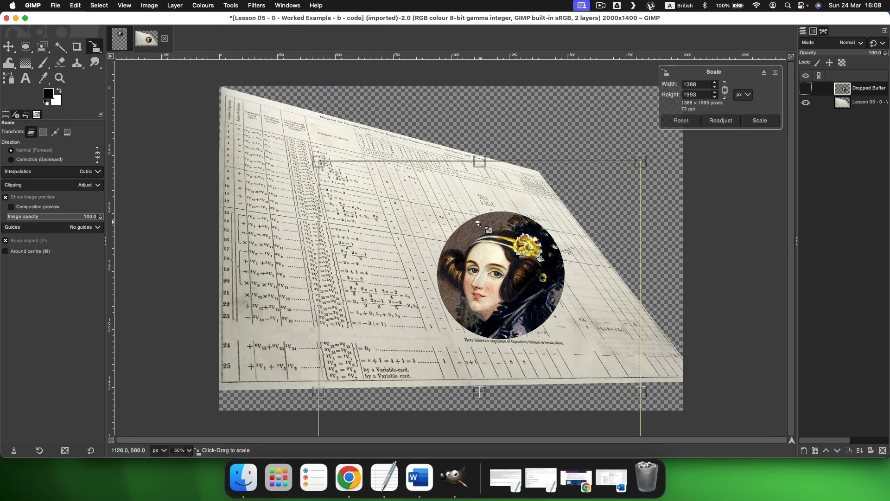
{"action": "left_click_drag", "start_coordinate": [322, 166], "coordinate": [403, 272]}
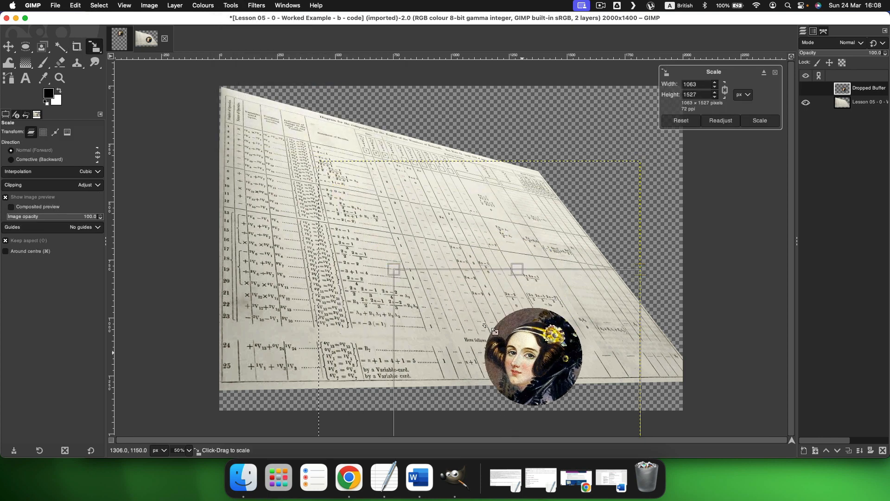
{"action": "left_click", "coordinate": [8, 46]}
{"action": "left_click_drag", "start_coordinate": [490, 312], "coordinate": [444, 256]}
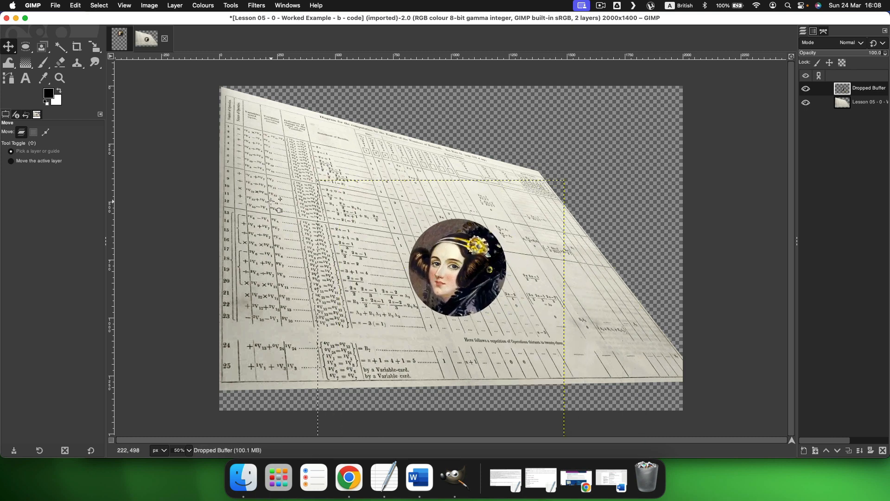
Step: Crop the image to a banner of about 1334 × 788 px around the diagram and portrait, excluding the transparent areas
{"action": "left_click", "coordinate": [77, 46]}
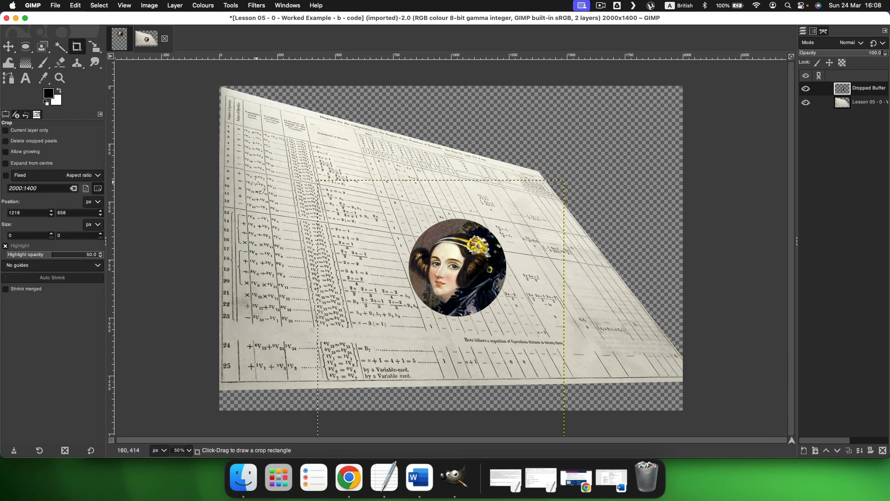
{"action": "left_click_drag", "start_coordinate": [235, 184], "coordinate": [439, 319]}
{"action": "left_click_drag", "start_coordinate": [491, 336], "coordinate": [545, 367]}
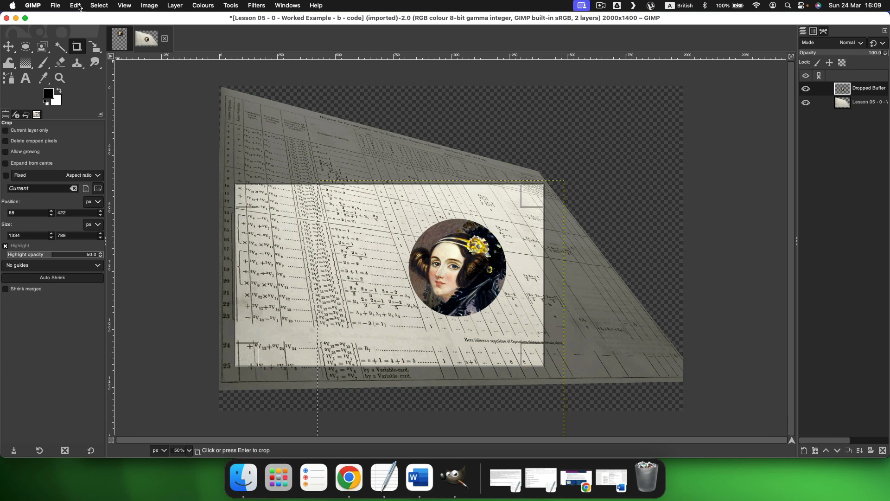
{"action": "key", "text": "Return"}
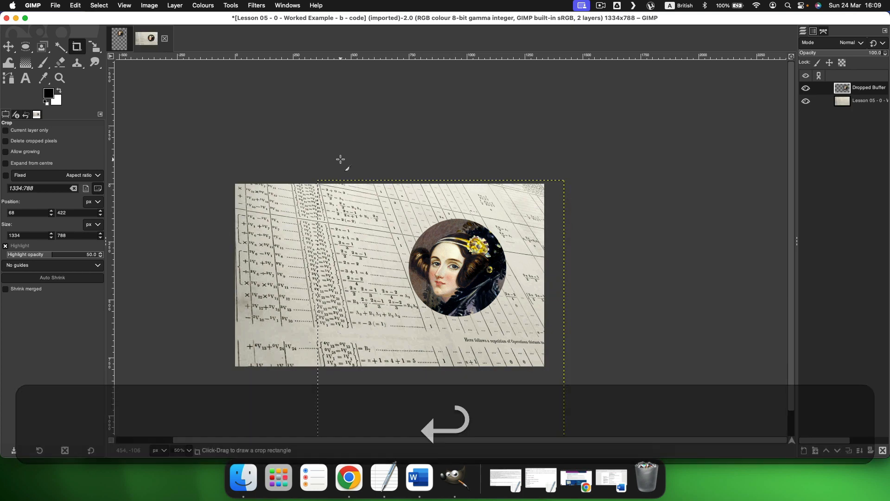
Step: Fit the portrait layer's boundary to the image size
{"action": "left_click", "coordinate": [151, 6]}
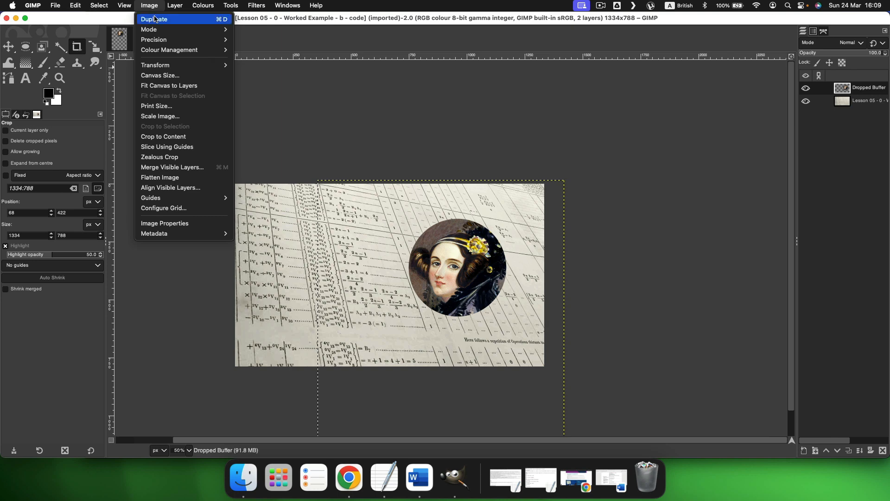
{"action": "mouse_move", "coordinate": [179, 6]}
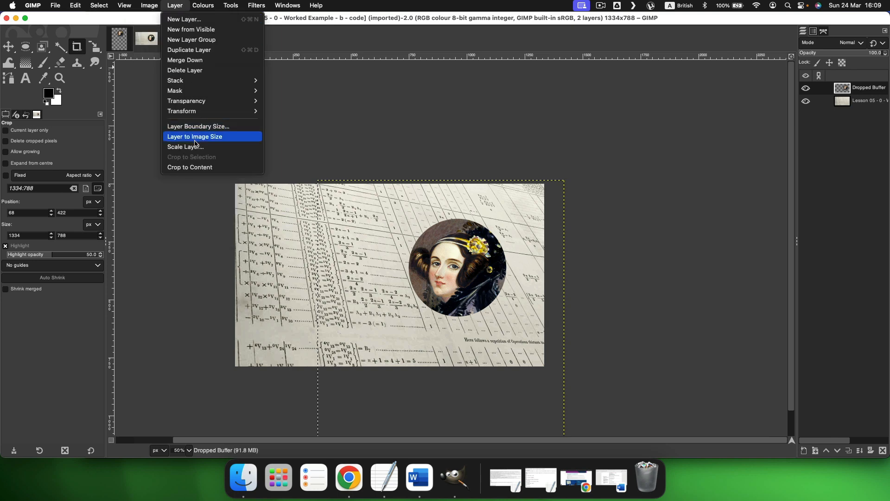
{"action": "left_click", "coordinate": [211, 141]}
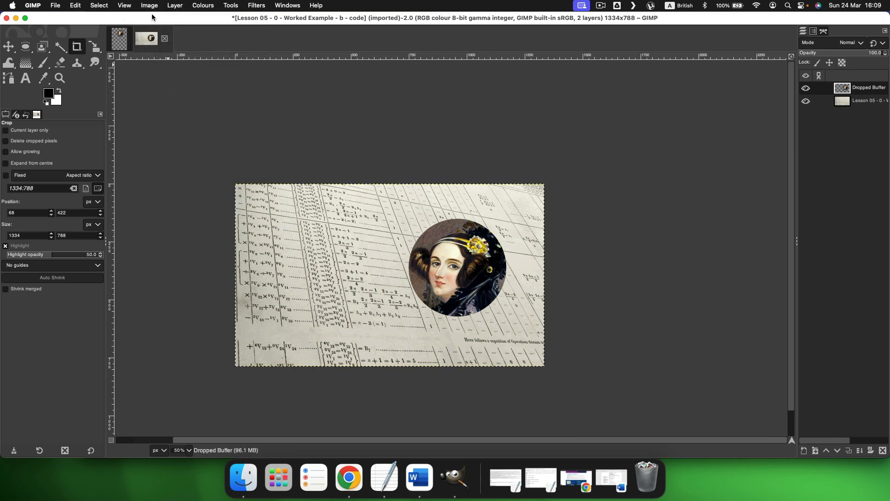
{"action": "left_click", "coordinate": [175, 5]}
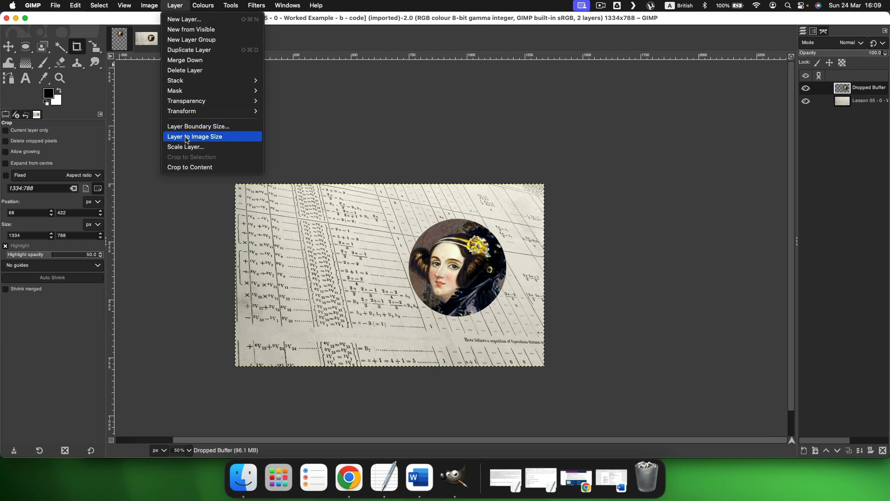
{"action": "left_click", "coordinate": [480, 141]}
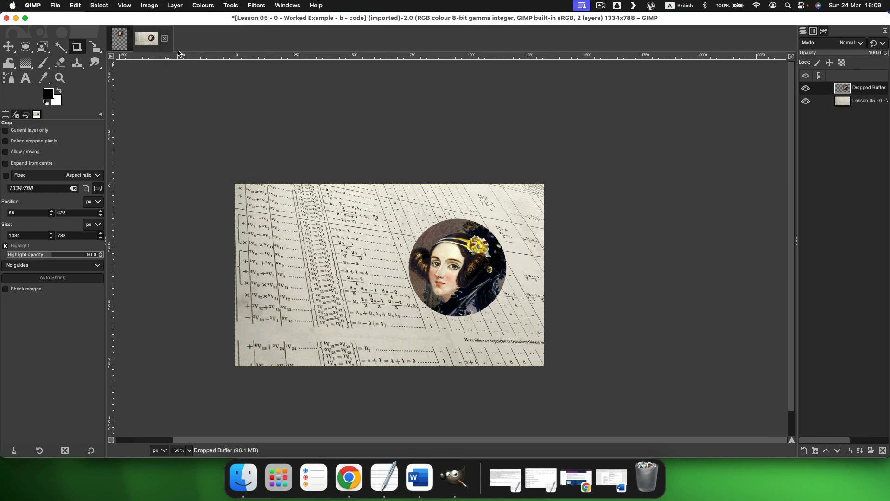
Step: Export the banner as "Lesson 05 - 0 - Worked Example - Finished 2.jpg" in the GIMP Assets folder
{"action": "left_click", "coordinate": [54, 5]}
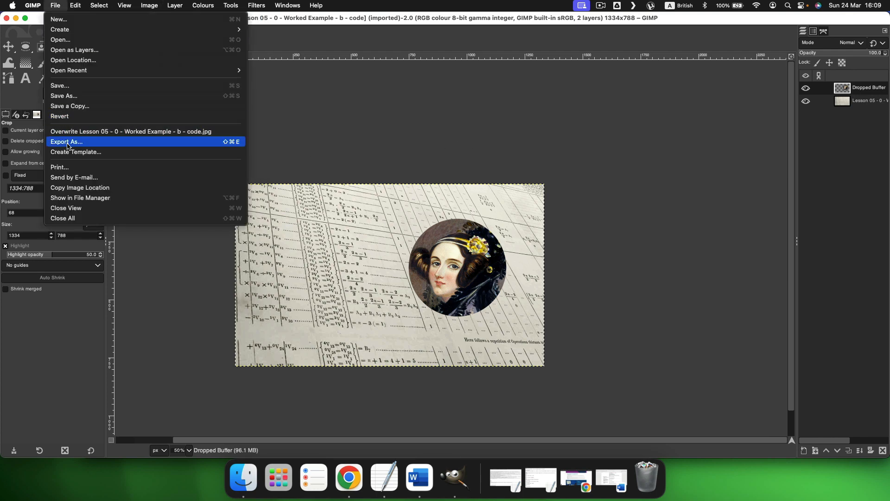
{"action": "left_click", "coordinate": [92, 143]}
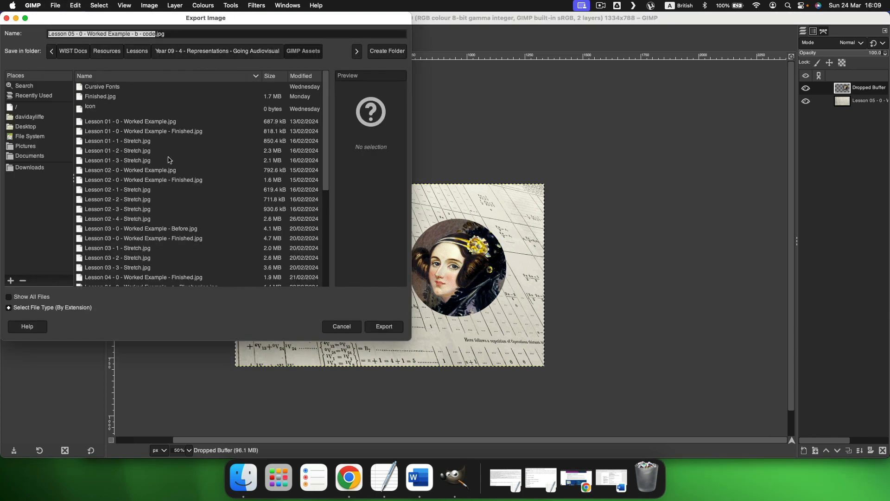
{"action": "scroll", "coordinate": [167, 176], "scroll_direction": "down", "scroll_amount": 5}
{"action": "scroll", "coordinate": [181, 189], "scroll_direction": "down", "scroll_amount": 2}
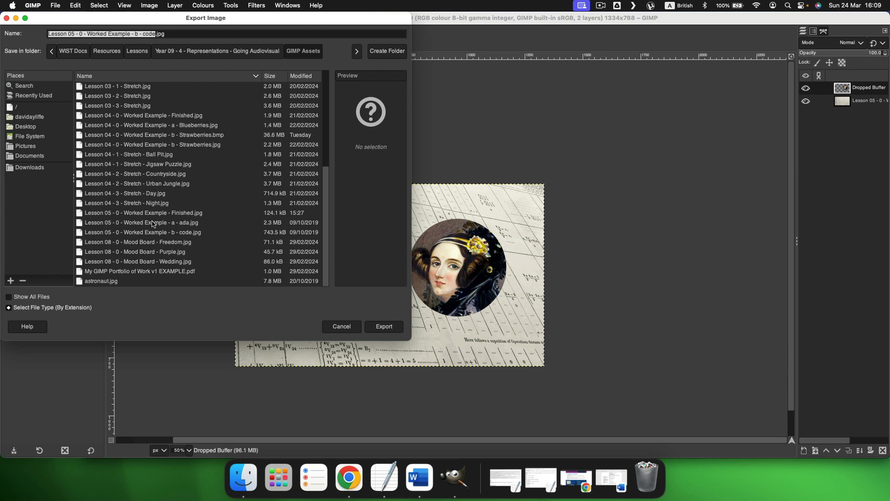
{"action": "left_click", "coordinate": [185, 214]}
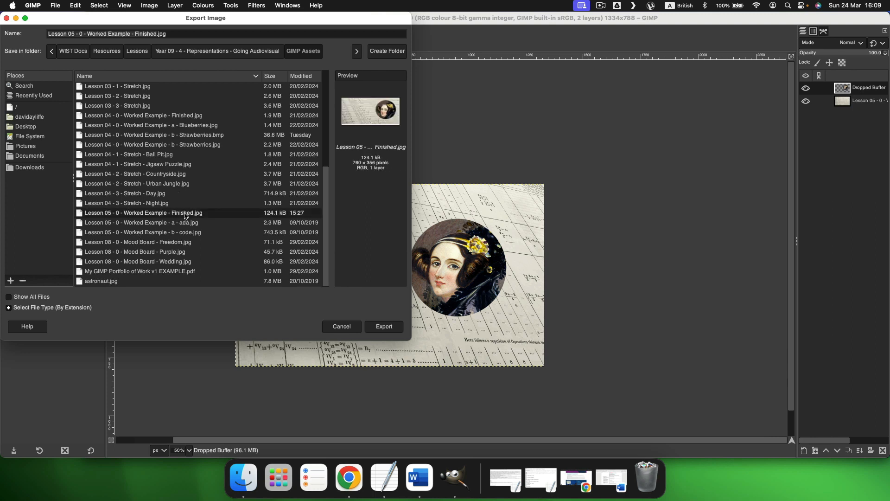
{"action": "key", "text": "Right"}
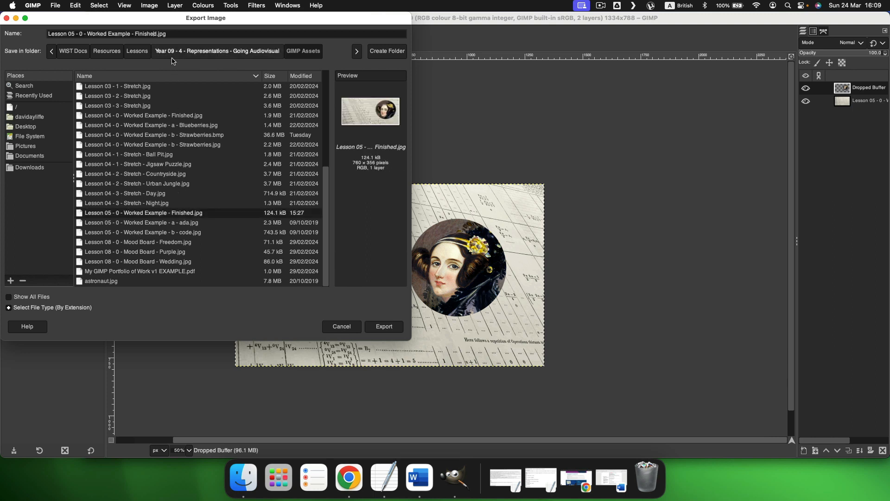
{"action": "type", "text": "2"}
{"action": "key", "text": "Return"}
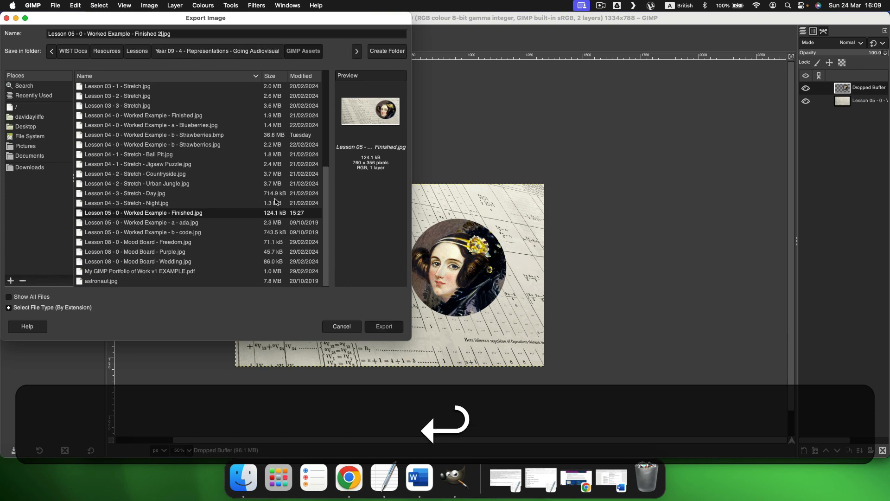
{"action": "left_click", "coordinate": [487, 343]}
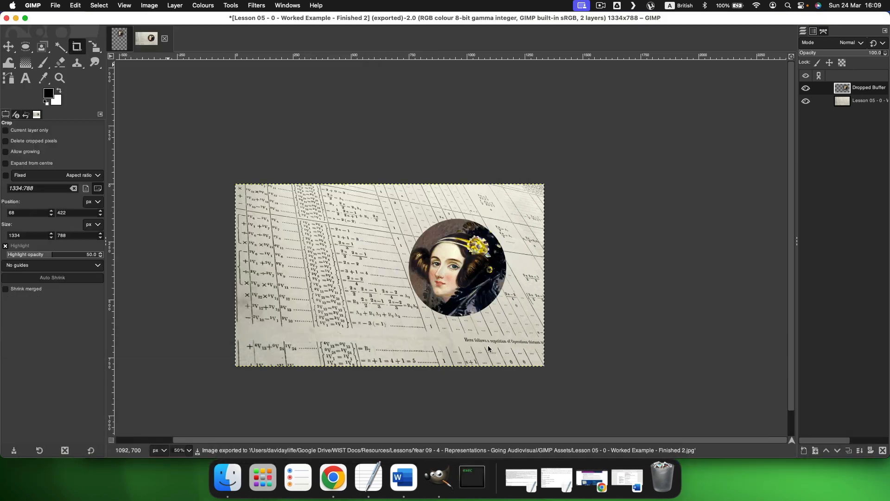
Step: Close GIMP and open the four "Lesson 05 - 0 - Worked Example" images from the GIMP Assets folder in Preview
{"action": "left_click", "coordinate": [7, 18]}
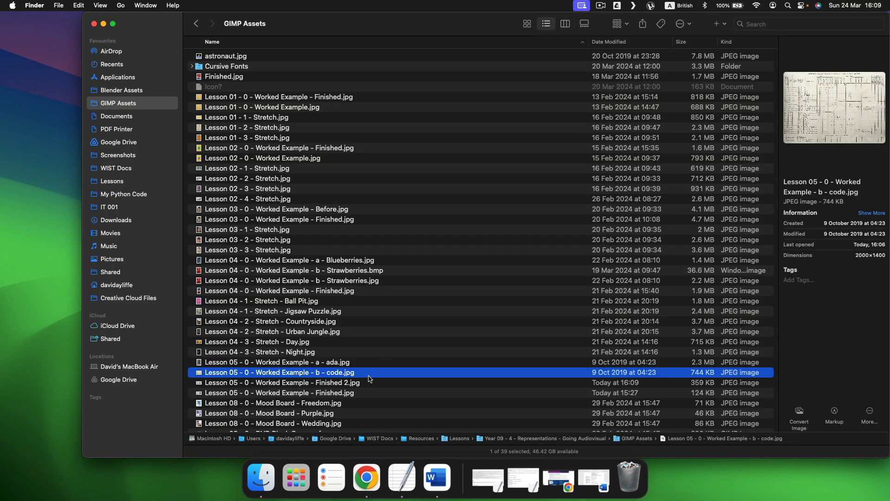
{"action": "key", "text": "Up"}
{"action": "left_click", "coordinate": [342, 402], "text": "shift"}
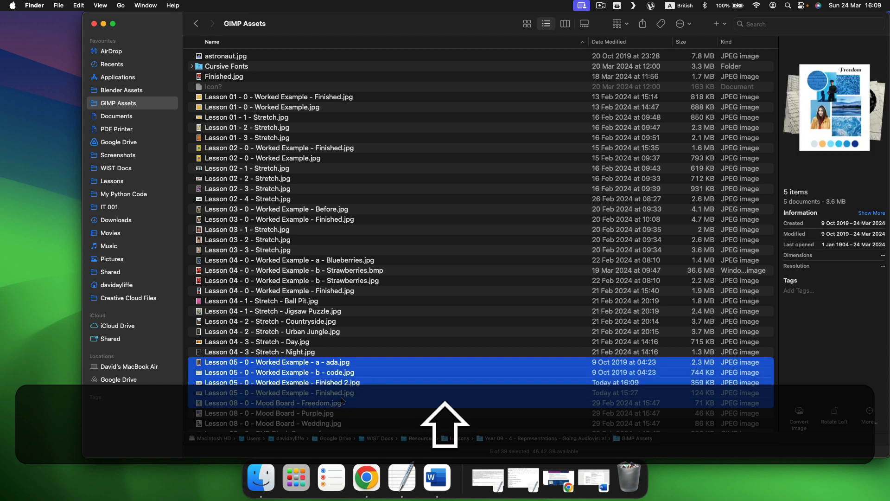
{"action": "key", "text": "shift+Up"}
{"action": "double_click", "coordinate": [361, 382]}
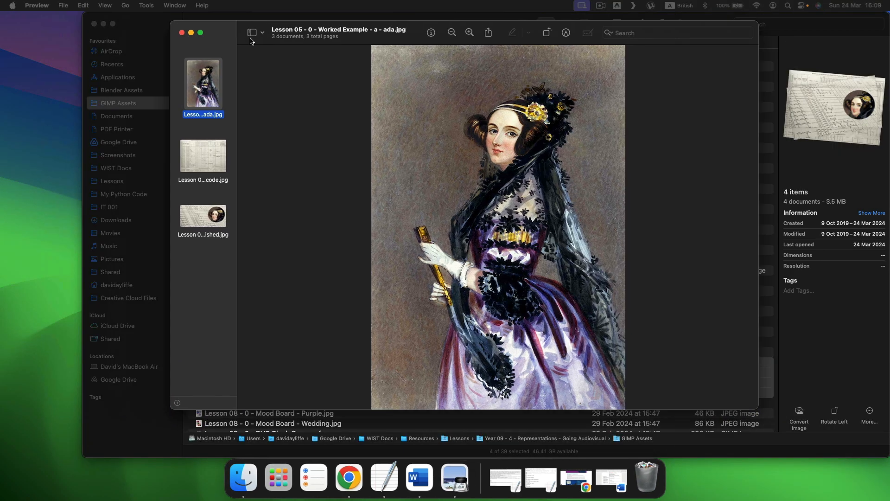
Step: View the code diagram and the earlier "Finished.jpg" example, and bring the "Finished 2.jpg" window into view for comparison
{"action": "key", "text": "Down"}
{"action": "key", "text": "Down"}
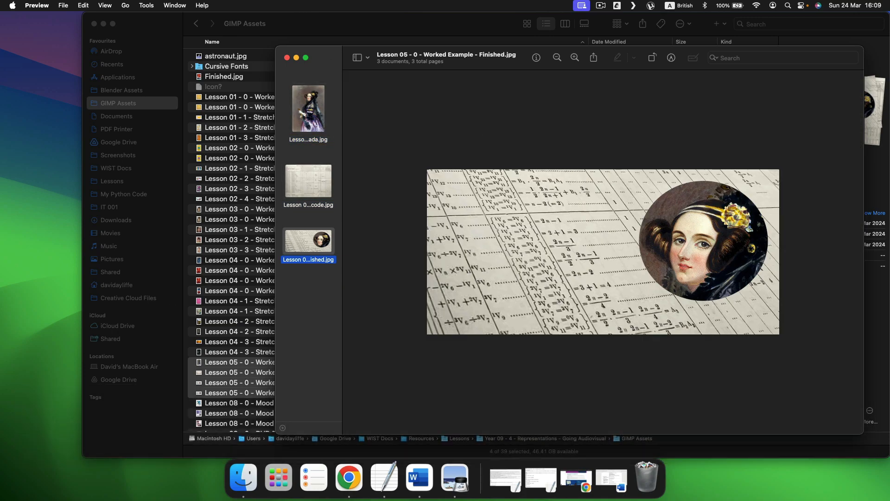
{"action": "left_click_drag", "start_coordinate": [0, 62], "coordinate": [399, 63]}
Step: Examine the exported banner "Lesson 05 - 0 - Worked Example - Finished 2.jpg" up close and quit Preview
{"action": "scroll", "coordinate": [461, 148], "scroll_direction": "down", "scroll_amount": 5}
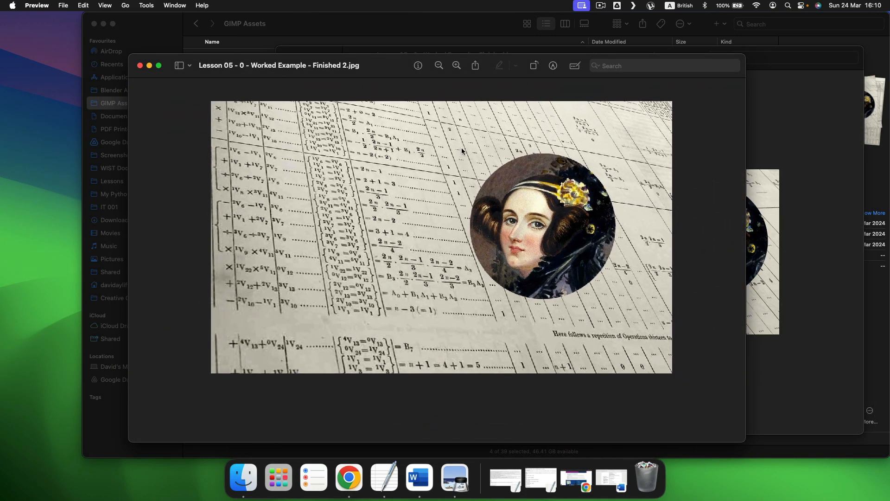
{"action": "scroll", "coordinate": [466, 155], "scroll_direction": "down", "scroll_amount": 3}
{"action": "scroll", "coordinate": [466, 155], "scroll_direction": "up", "scroll_amount": 5}
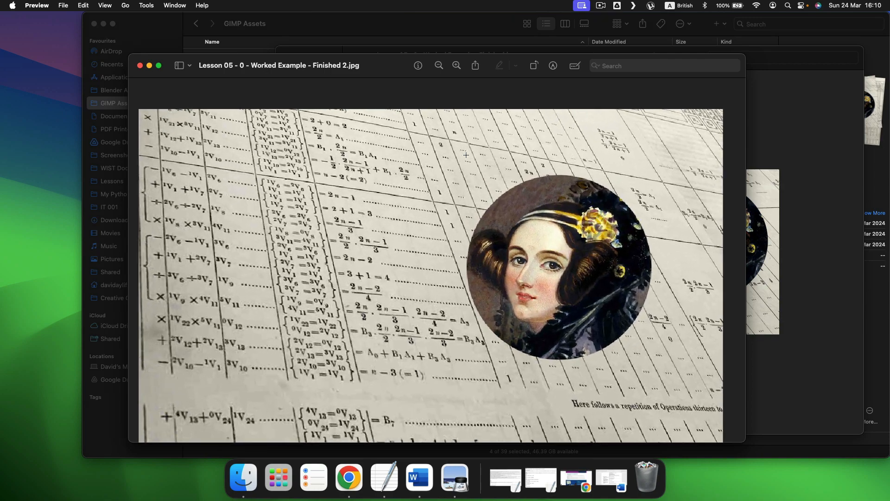
{"action": "scroll", "coordinate": [466, 154], "scroll_direction": "up", "scroll_amount": 2}
{"action": "scroll", "coordinate": [466, 155], "scroll_direction": "down", "scroll_amount": 2}
{"action": "scroll", "coordinate": [466, 155], "scroll_direction": "up", "scroll_amount": 2}
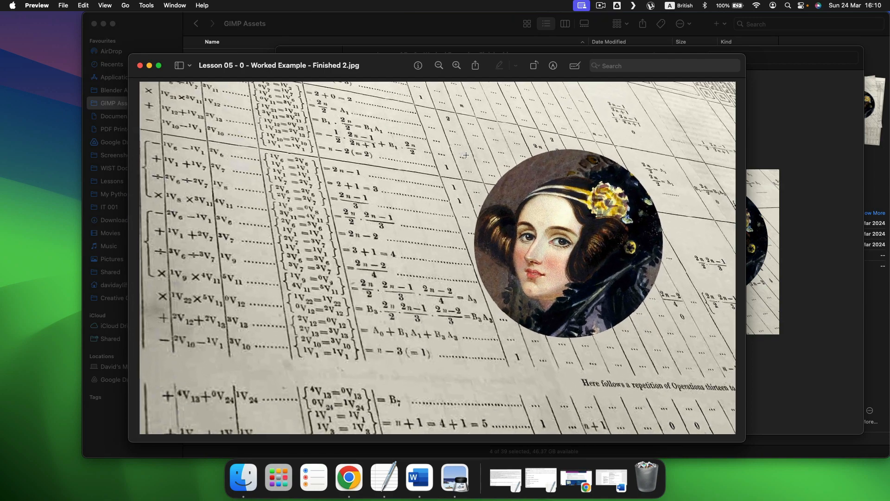
{"action": "scroll", "coordinate": [466, 155], "scroll_direction": "up", "scroll_amount": 1}
{"action": "scroll", "coordinate": [466, 154], "scroll_direction": "down", "scroll_amount": 3}
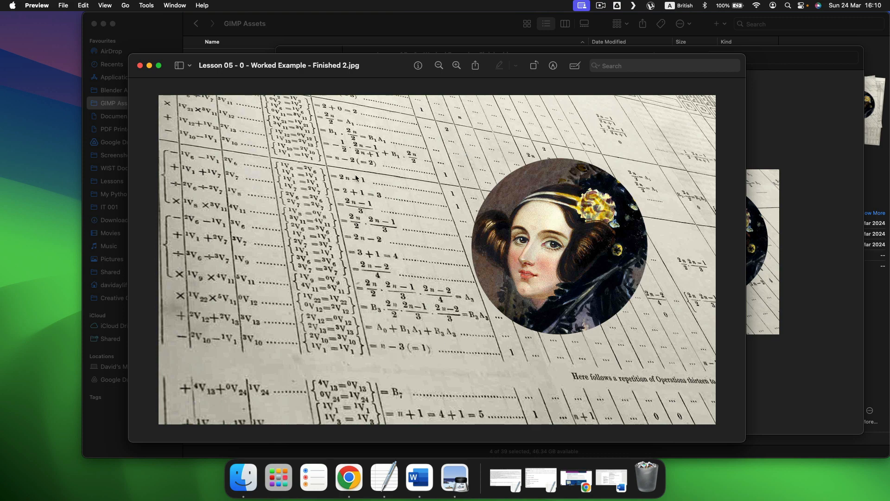
{"action": "key", "text": "super+q"}
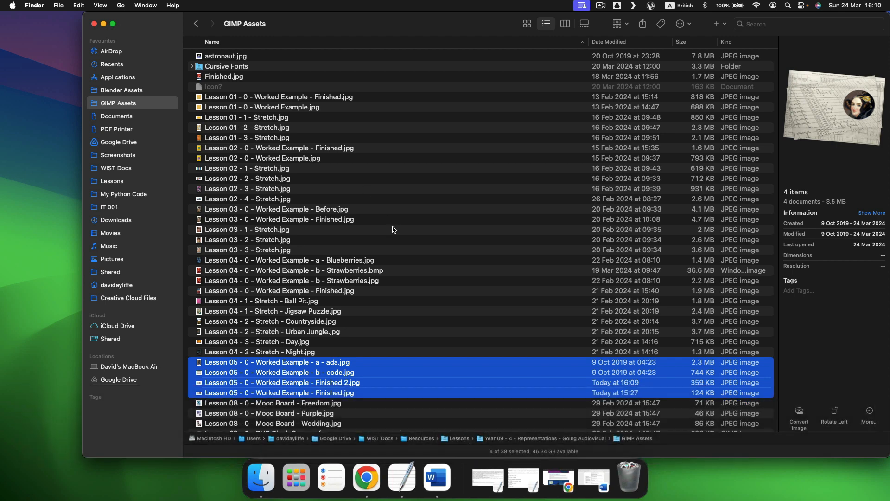